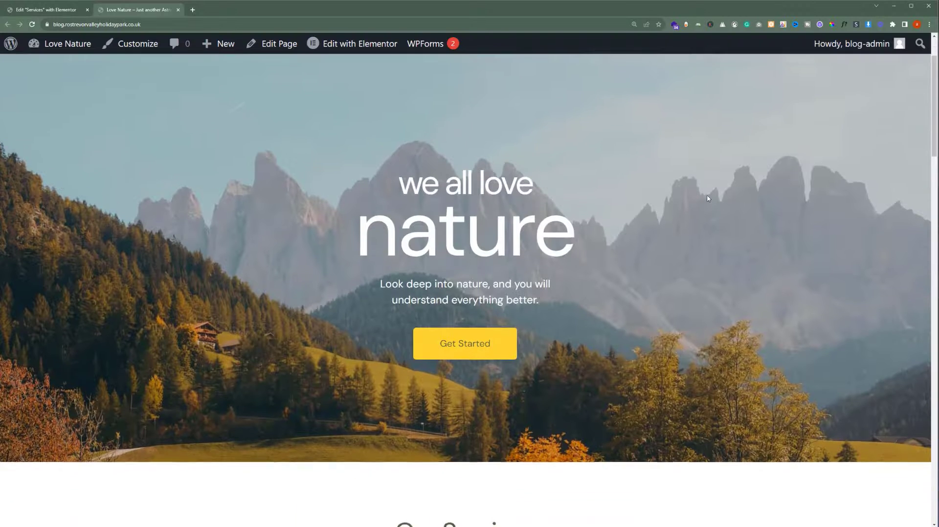
# - Examine the Love Nature home page's hero, services and testimonial sections and the Services page's header, content and footer
pyautogui.scroll(-2, 708, 200)
pyautogui.scroll(-5, 708, 199)
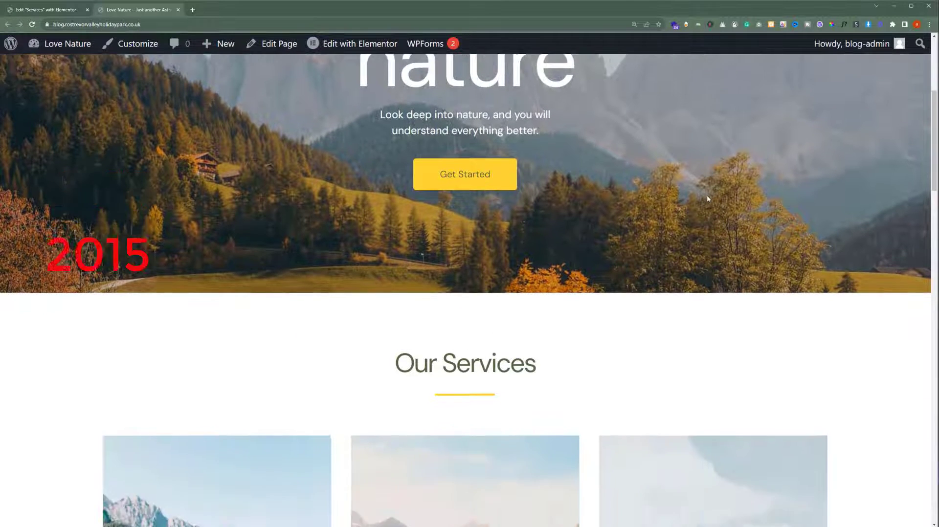
pyautogui.scroll(-6, 707, 200)
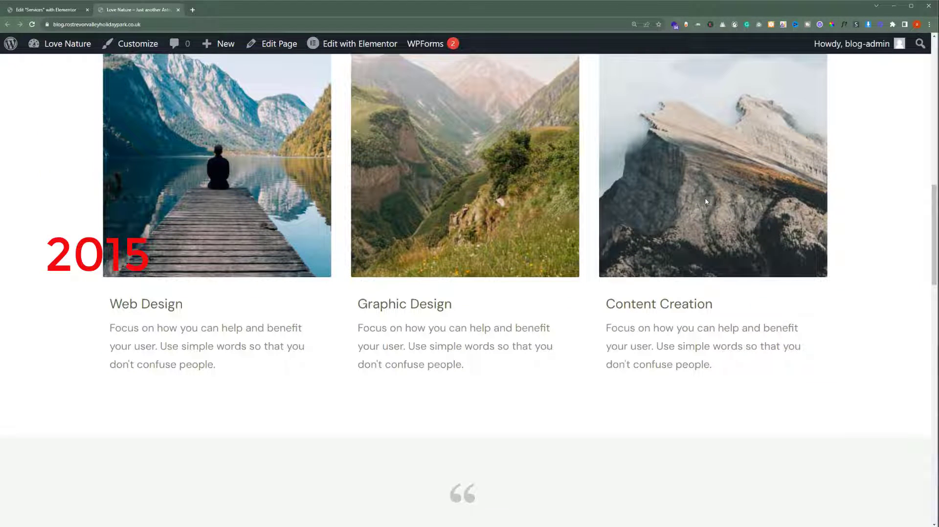
pyautogui.scroll(-4, 706, 201)
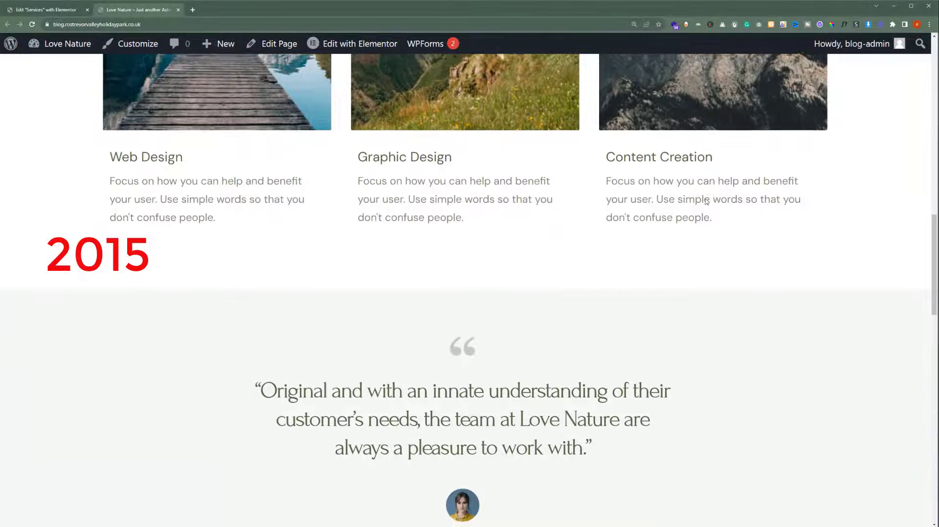
pyautogui.hotkey('ctrl', 'shift', 'Tab')
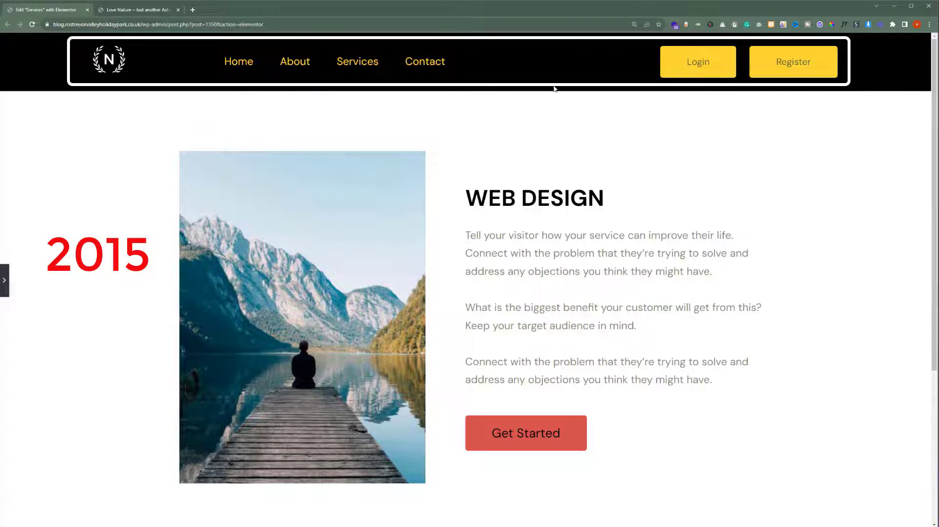
pyautogui.scroll(-5, 564, 188)
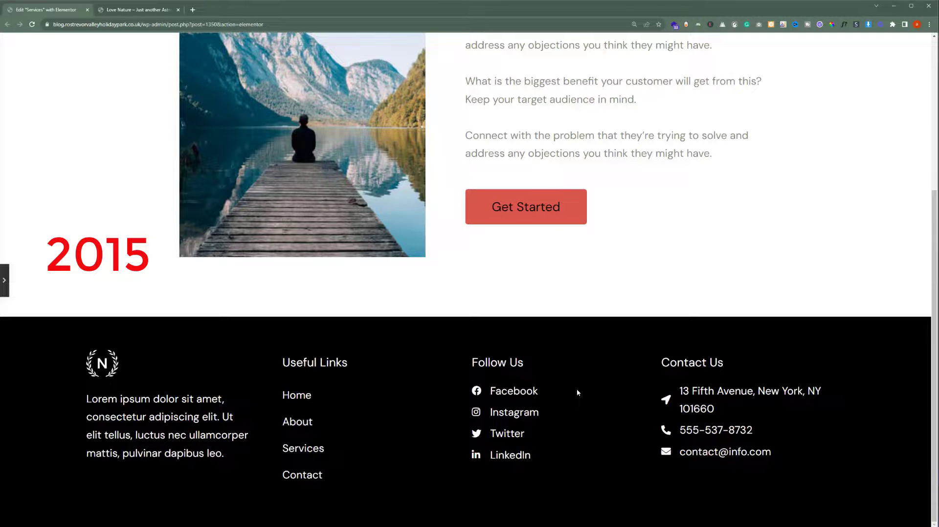
pyautogui.hotkey('ctrl', 'Tab')
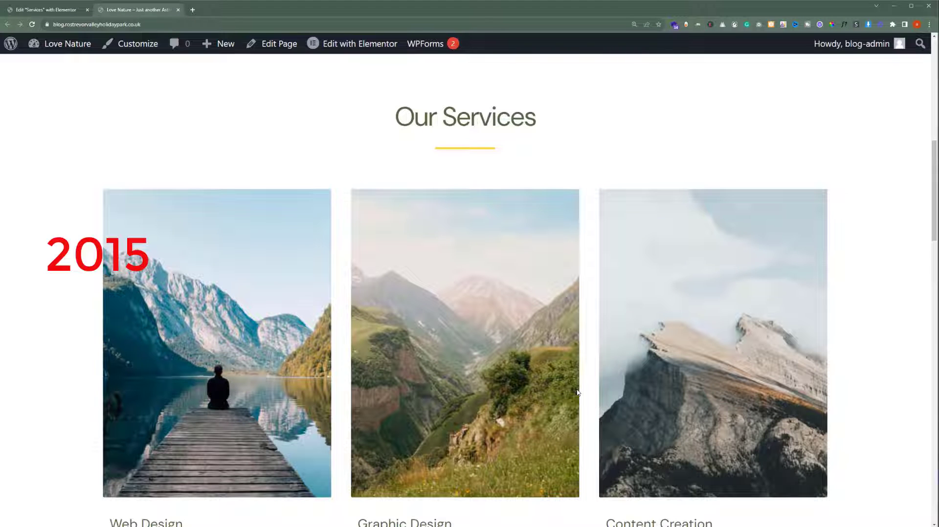
pyautogui.moveTo(933, 218); pyautogui.dragTo(935, 454)
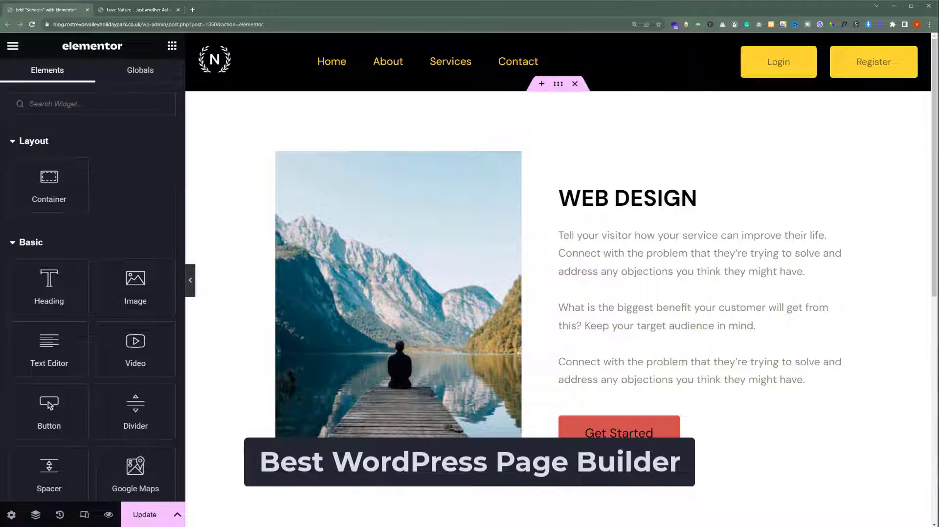
# - Add a Heading widget directly below the WEB DESIGN title and look through the available widgets
pyautogui.moveTo(48, 286); pyautogui.dragTo(627, 234)
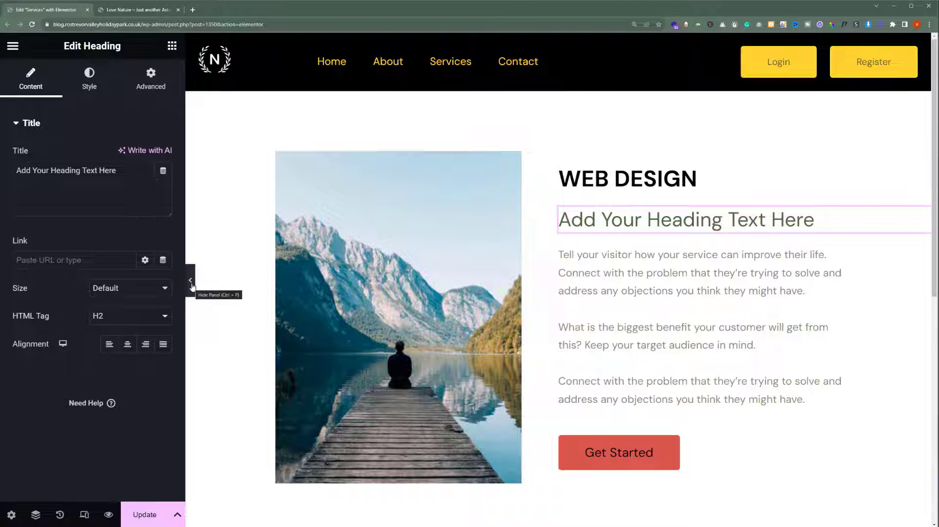
pyautogui.click(172, 45)
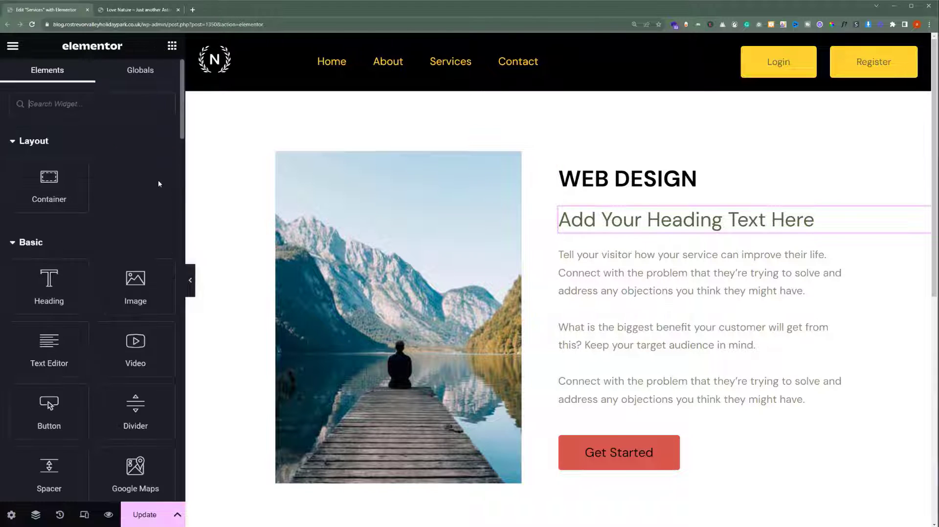
pyautogui.scroll(-3, 158, 184)
pyautogui.moveTo(181, 154); pyautogui.dragTo(181, 246)
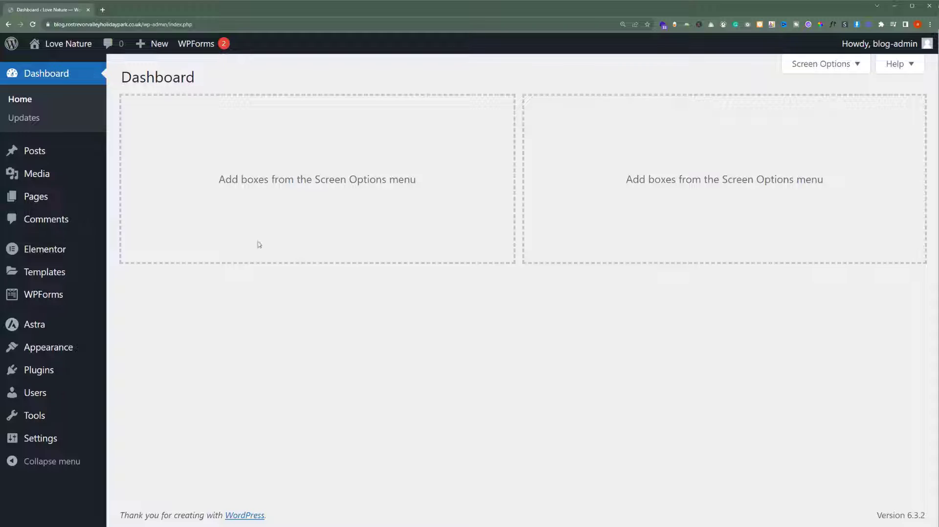
# - Create and publish a new page titled "Services" and open it for editing with Elementor
pyautogui.moveTo(54, 196)
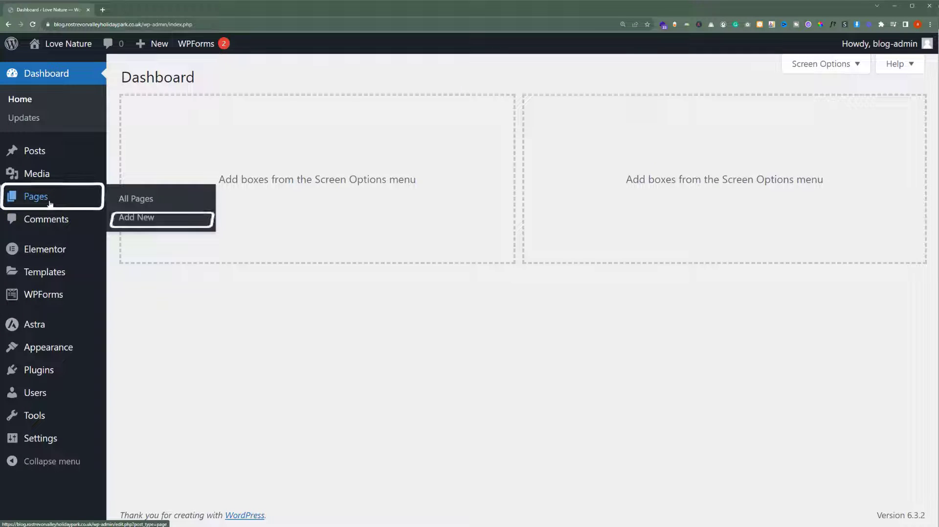
pyautogui.click(142, 219)
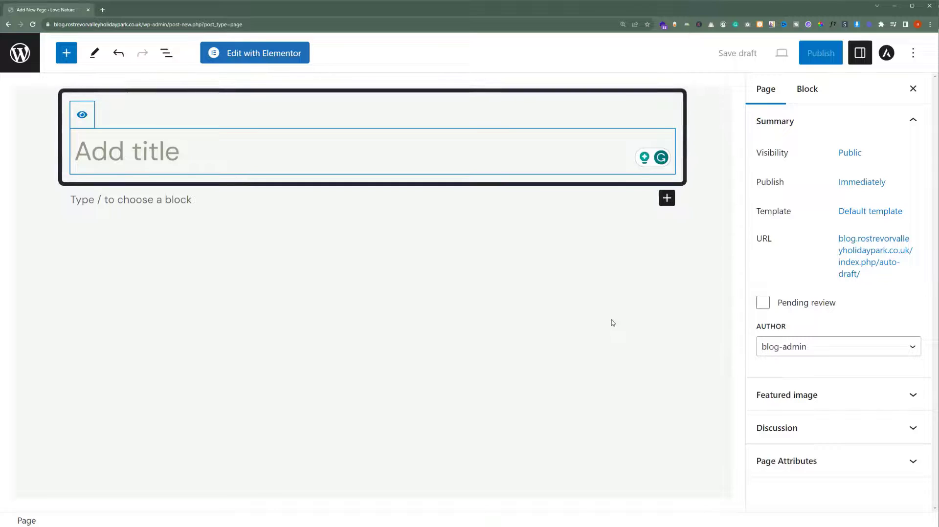
pyautogui.write('Services')
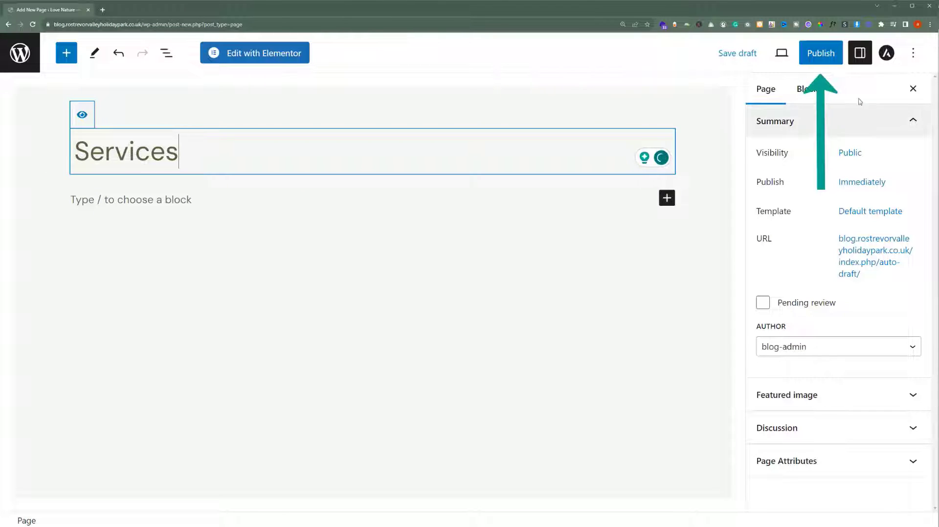
pyautogui.click(821, 62)
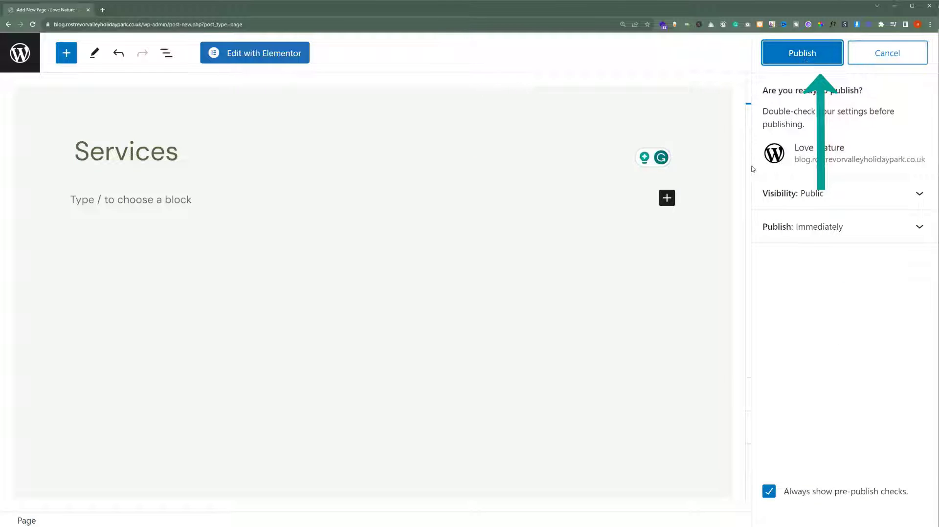
pyautogui.click(804, 64)
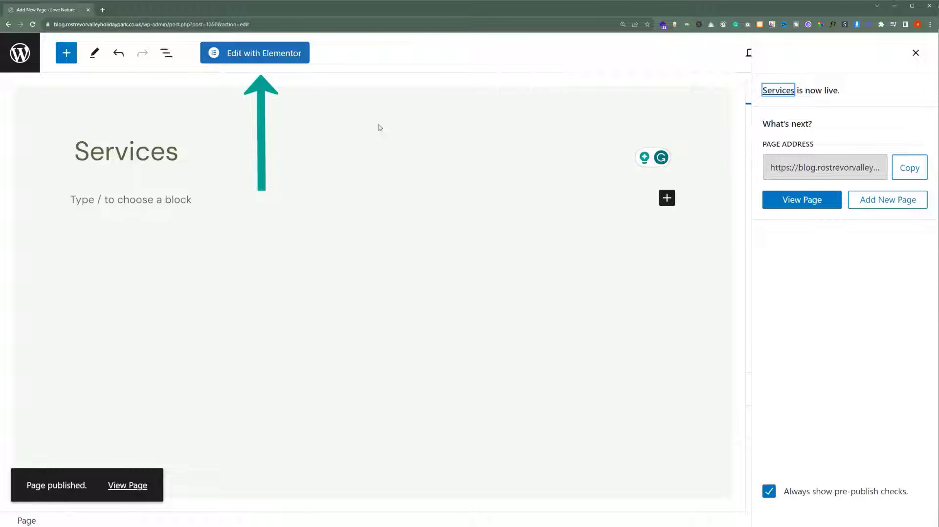
pyautogui.click(289, 54)
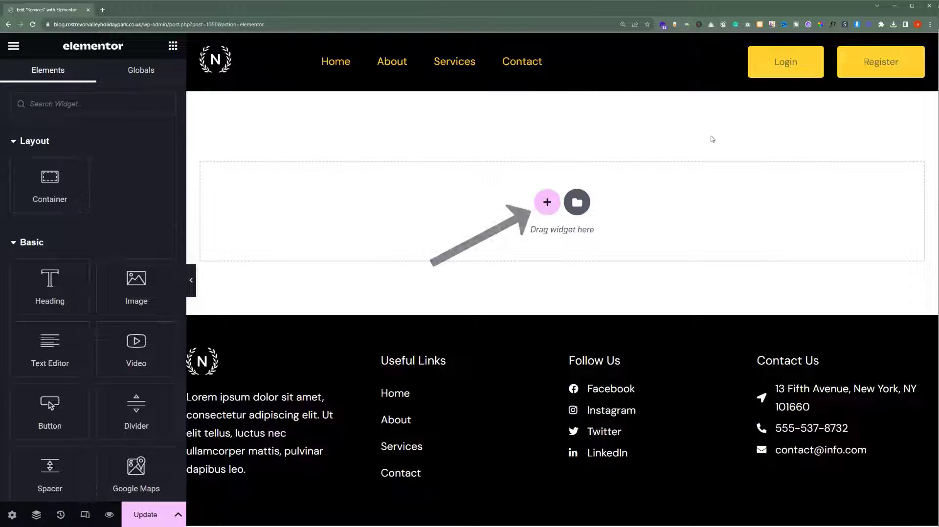
# - Look at the available container structures and the block categories in the template library
pyautogui.click(545, 213)
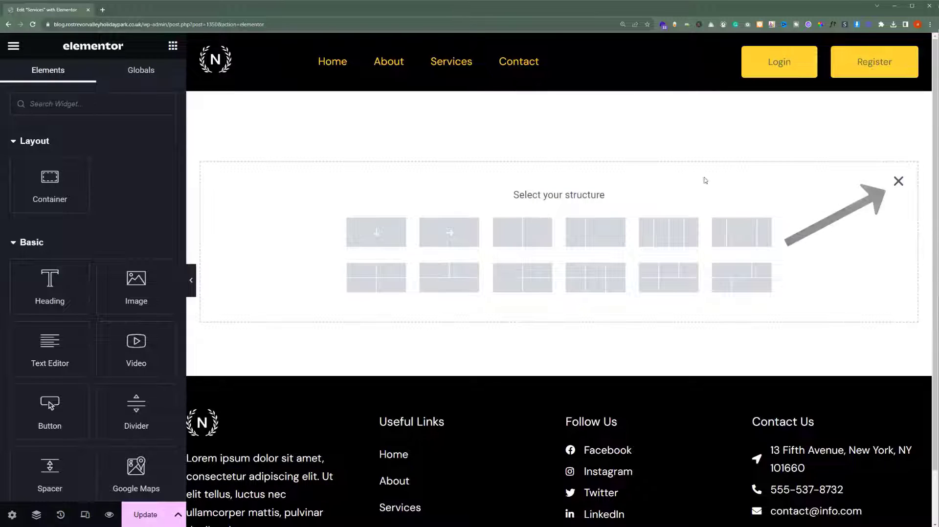
pyautogui.click(898, 182)
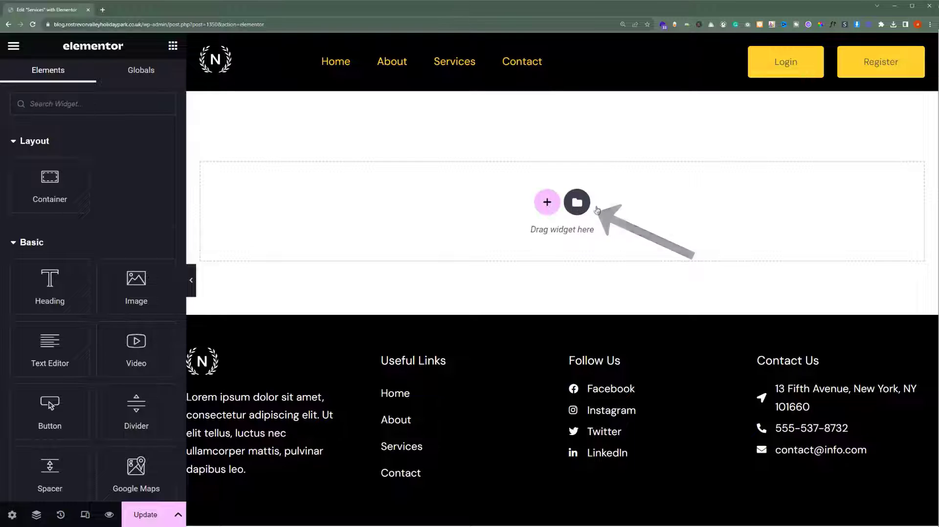
pyautogui.click(580, 206)
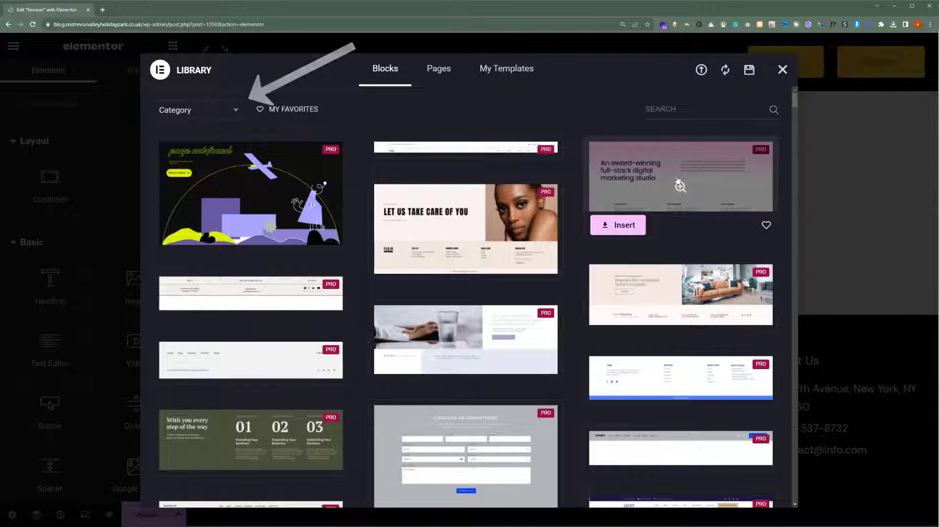
pyautogui.click(219, 111)
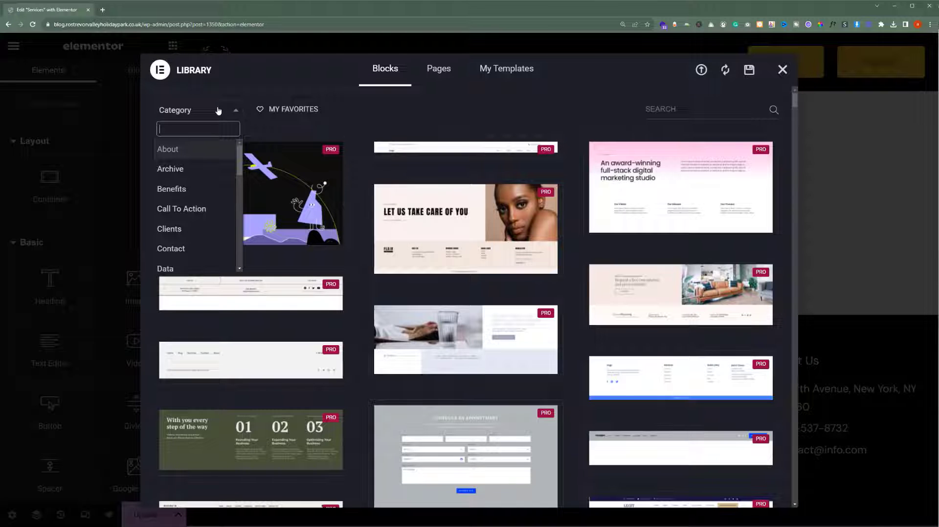
pyautogui.click(190, 248)
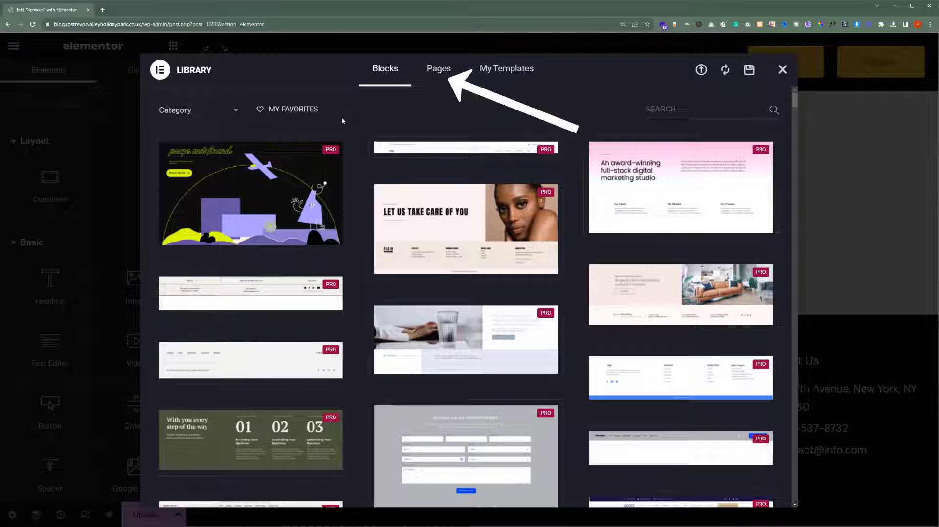
# - Browse the full-page templates in the library and close it without inserting one
pyautogui.click(443, 75)
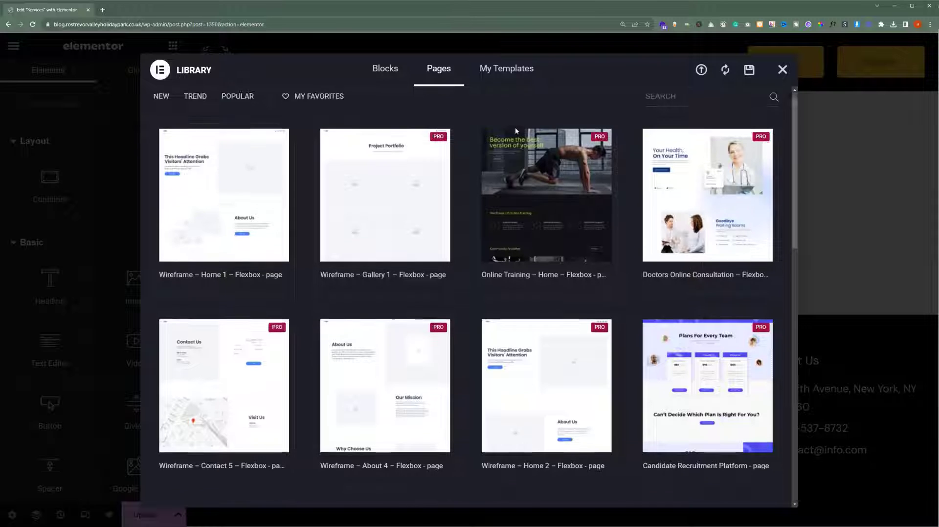
pyautogui.scroll(-8, 516, 129)
pyautogui.scroll(-3, 515, 131)
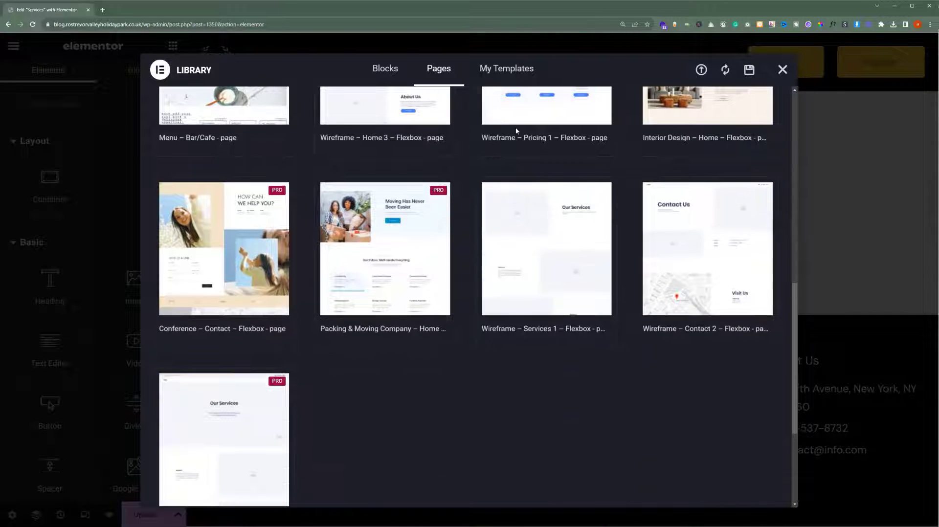
pyautogui.scroll(-2, 516, 131)
pyautogui.scroll(-3, 517, 131)
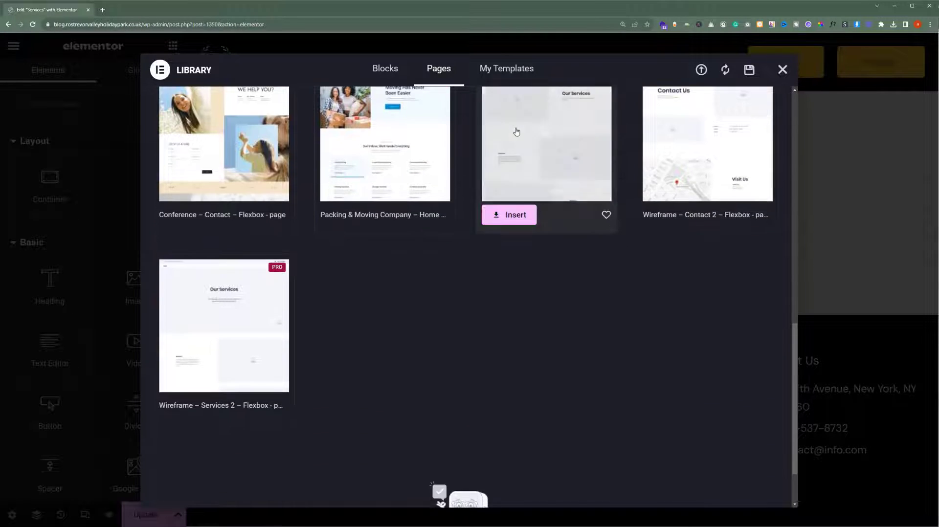
pyautogui.scroll(14, 516, 131)
pyautogui.scroll(1, 515, 132)
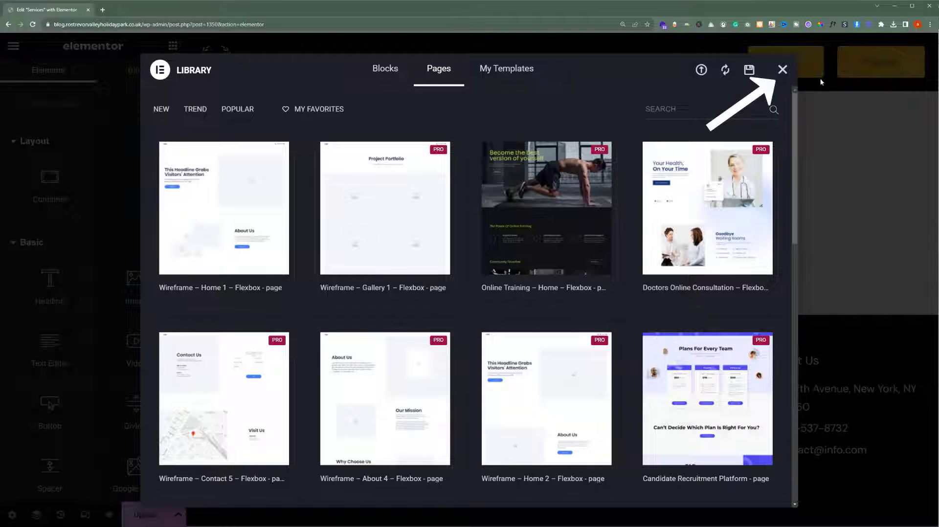
pyautogui.click(783, 70)
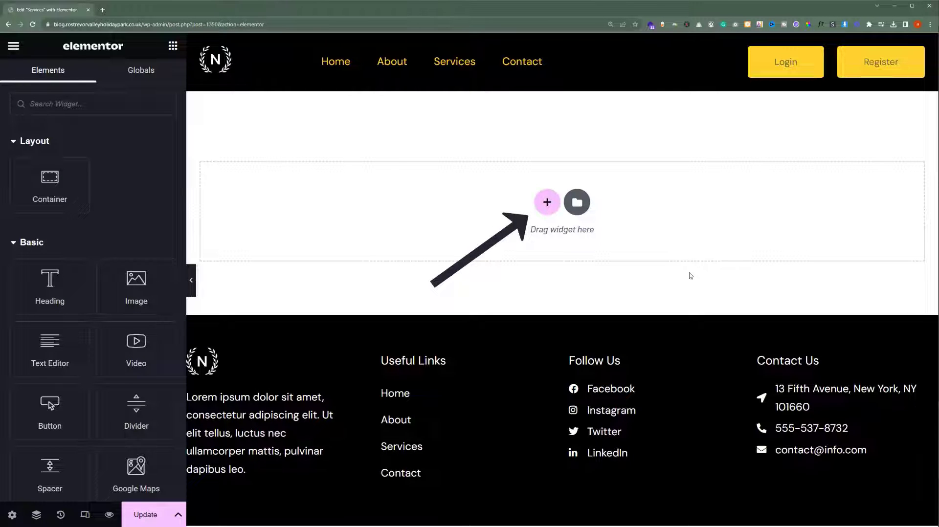
# - Add a container with two equal columns and set its top and bottom padding separately to 80 px
pyautogui.click(547, 202)
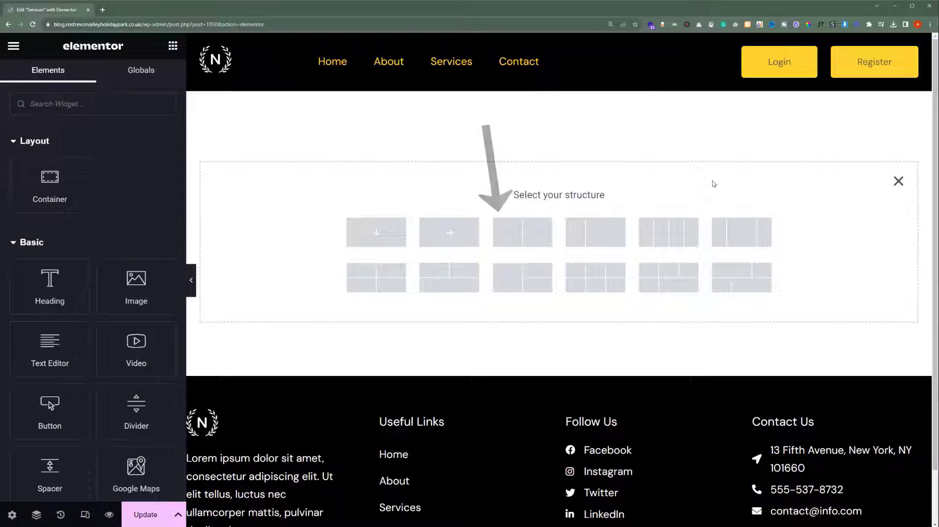
pyautogui.click(540, 231)
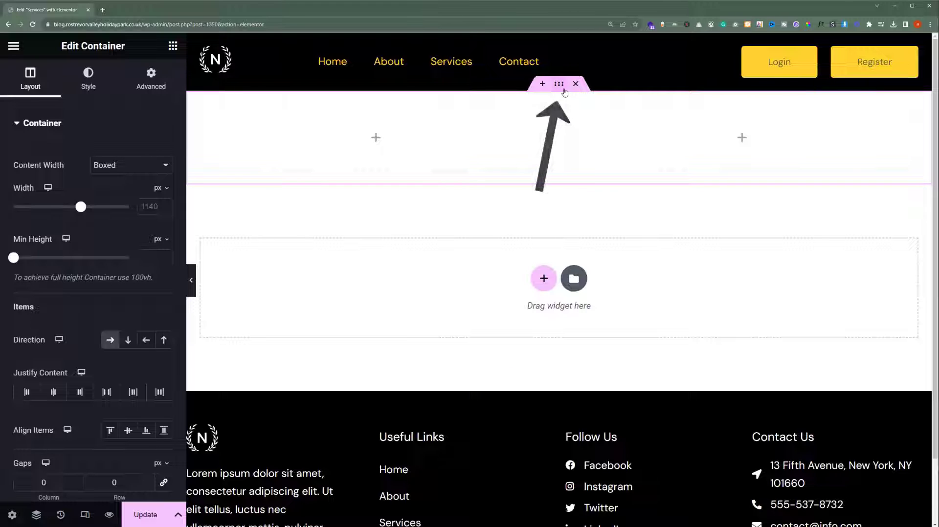
pyautogui.click(154, 97)
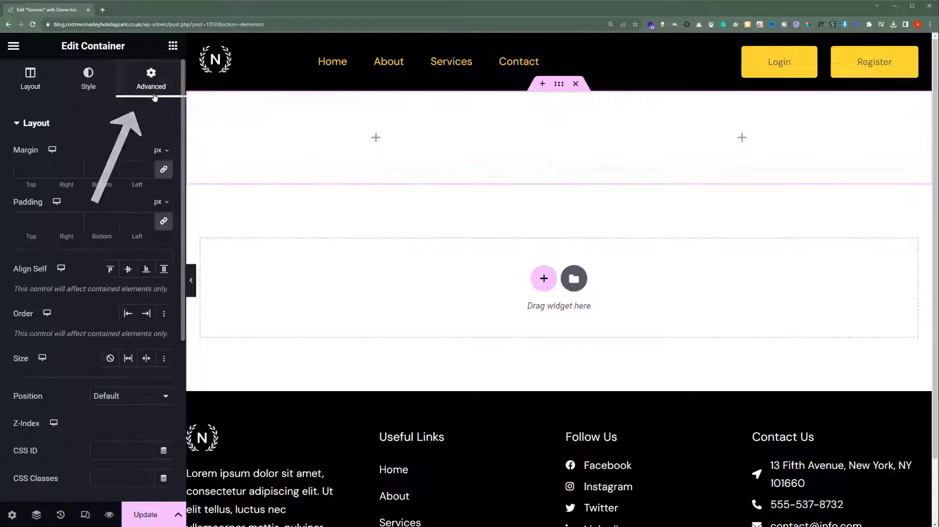
pyautogui.click(165, 222)
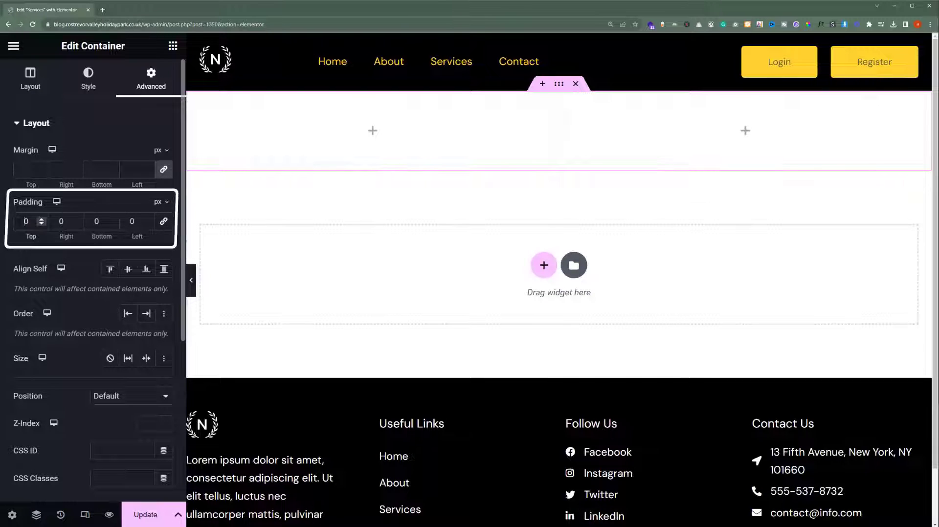
pyautogui.write('8')
pyautogui.click(96, 221)
pyautogui.write('8')
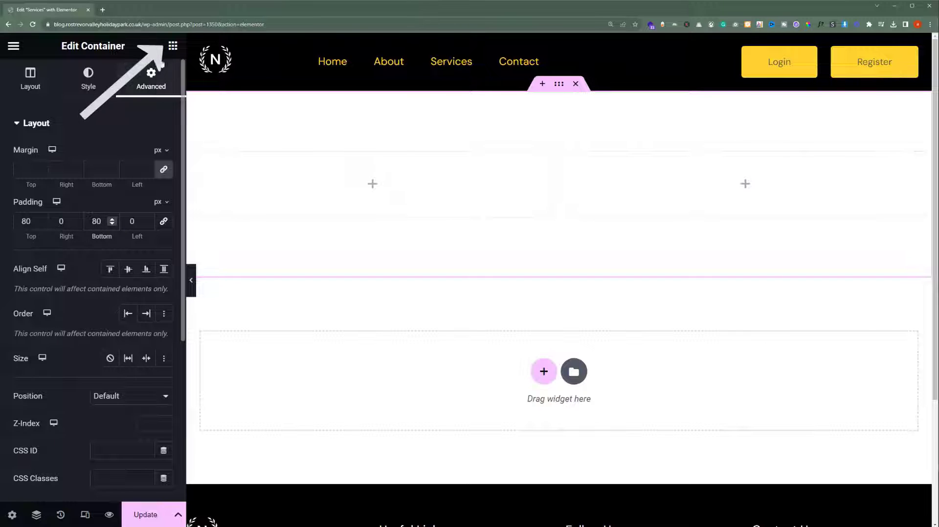
# - Add an Image widget to the first column, upload service-1.jpg from Downloads, and insert it as the widget's image
pyautogui.click(173, 47)
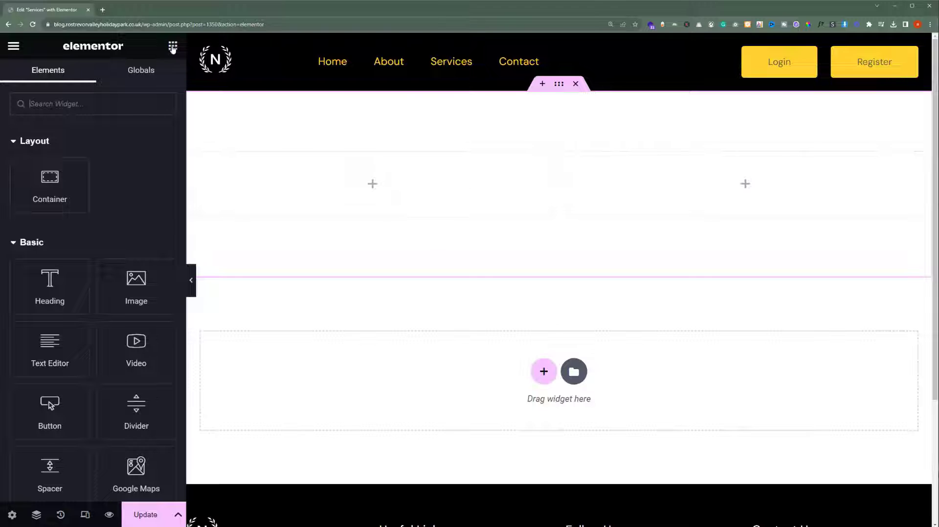
pyautogui.moveTo(136, 281); pyautogui.dragTo(328, 181)
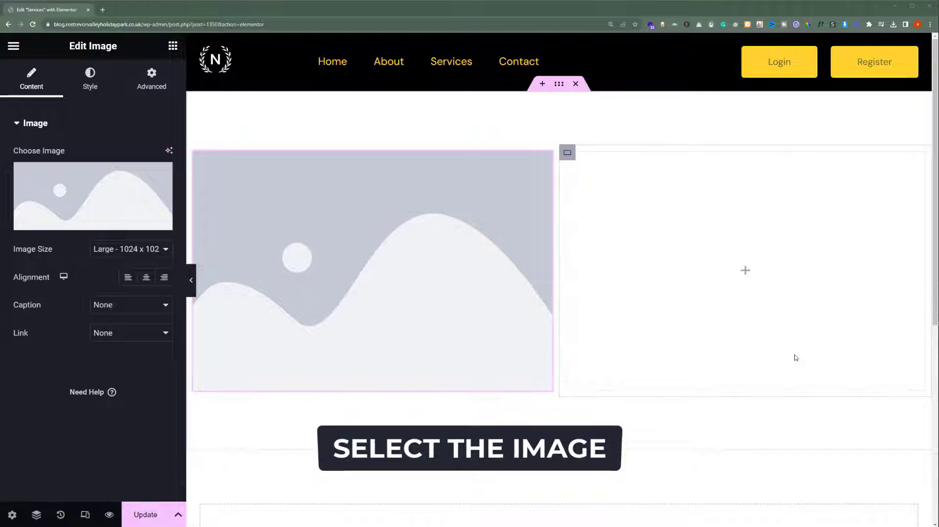
pyautogui.click(83, 228)
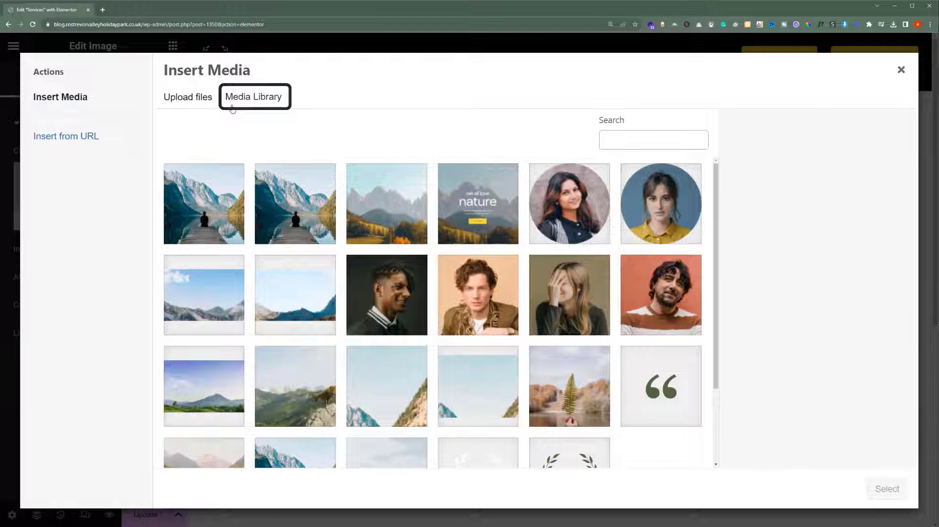
pyautogui.click(185, 105)
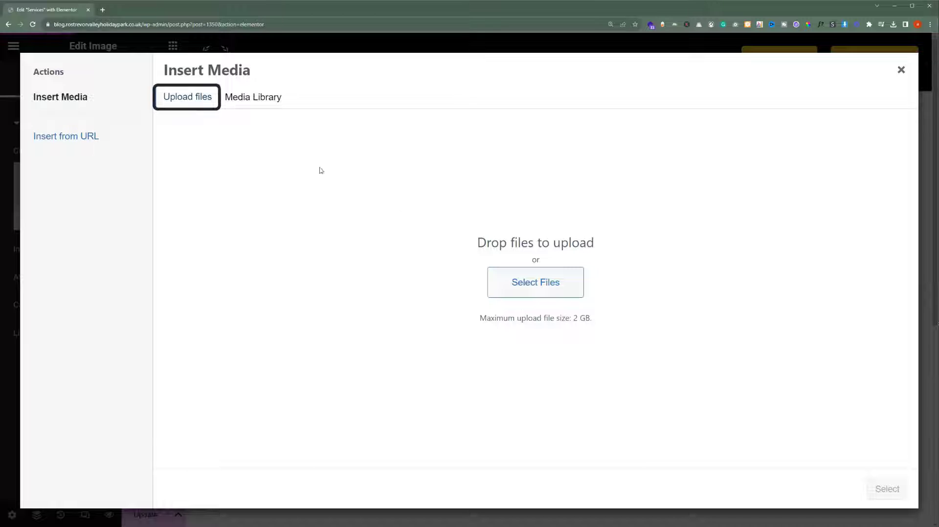
pyautogui.click(518, 288)
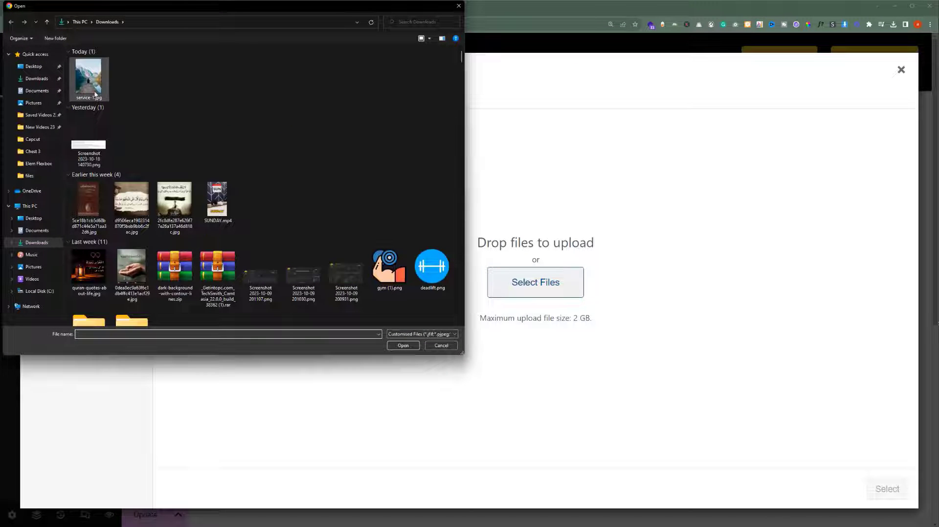
pyautogui.click(95, 94)
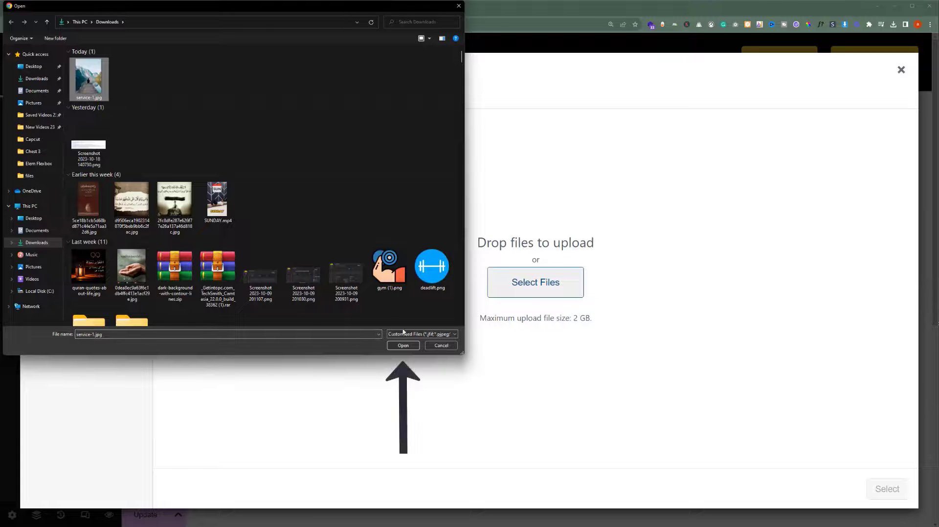
pyautogui.click(404, 345)
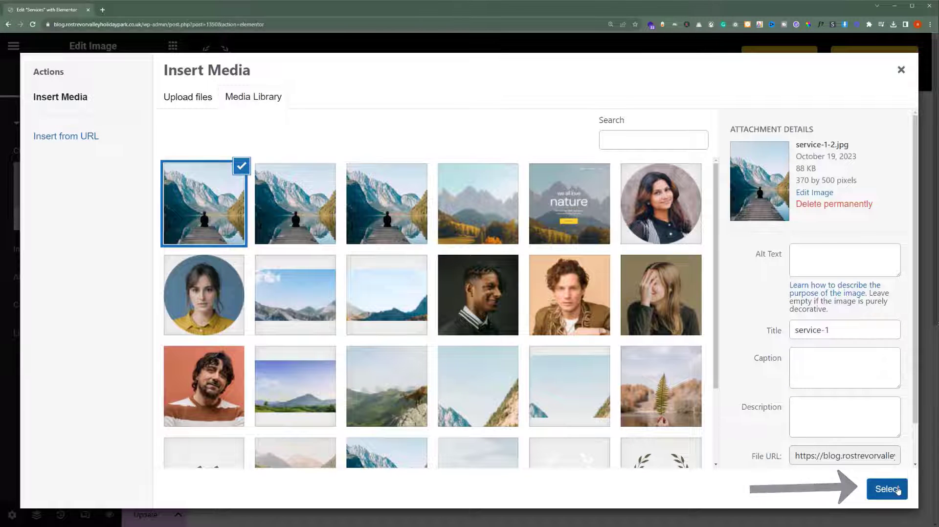
pyautogui.click(898, 489)
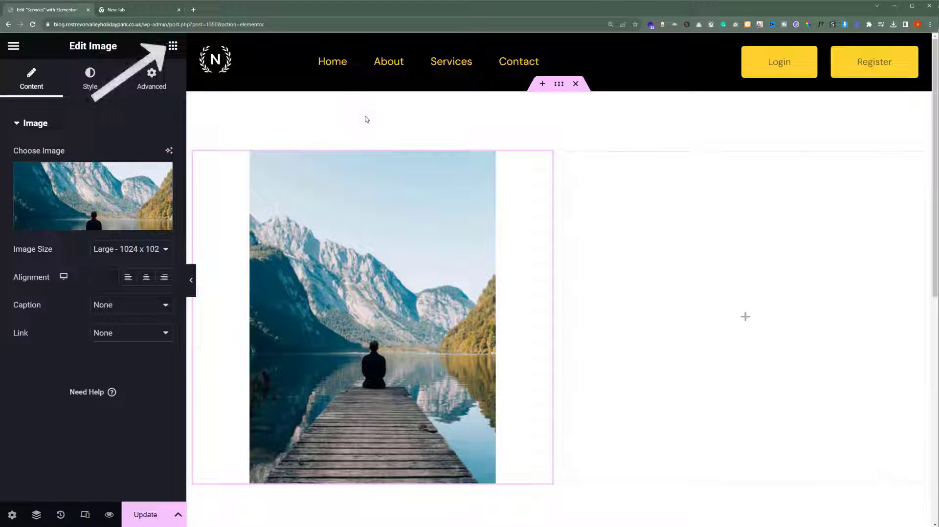
# - Add a Heading widget to the empty second column and set its title to "Web Design"
pyautogui.click(173, 45)
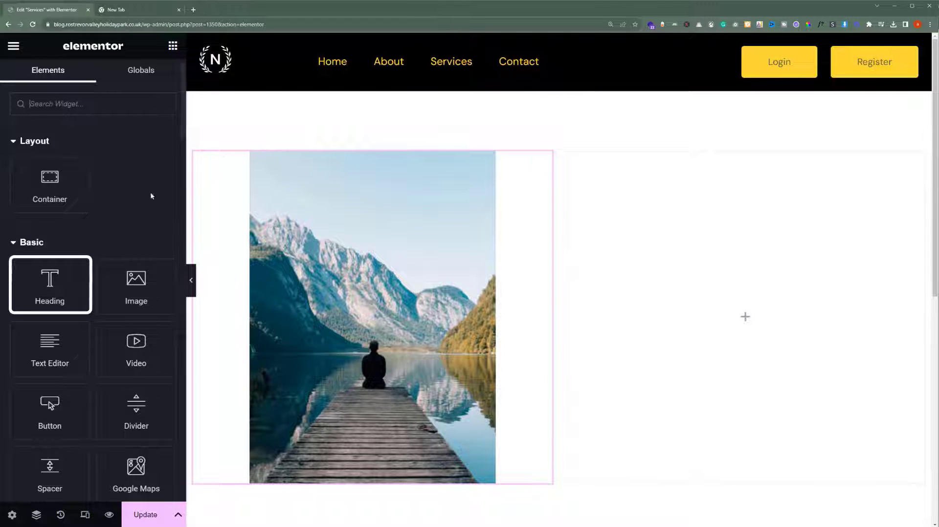
pyautogui.moveTo(41, 276); pyautogui.dragTo(609, 190)
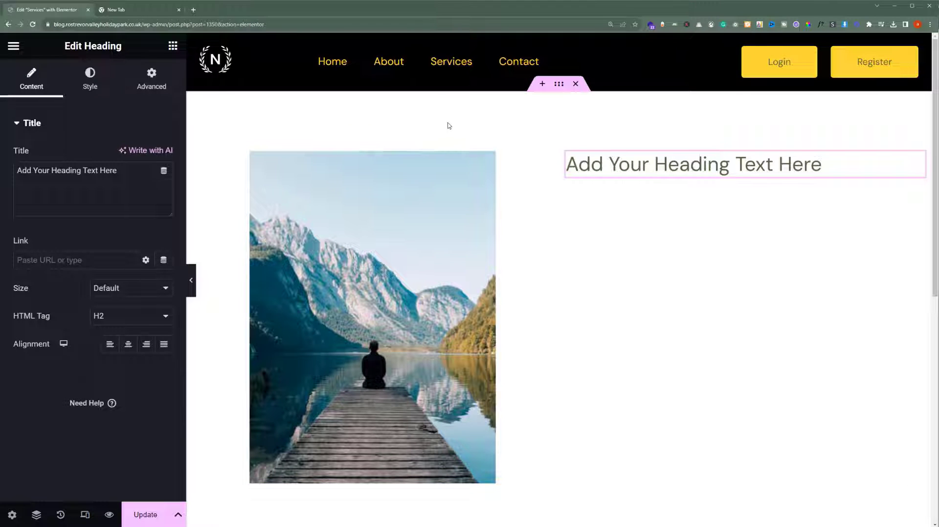
pyautogui.click(673, 162)
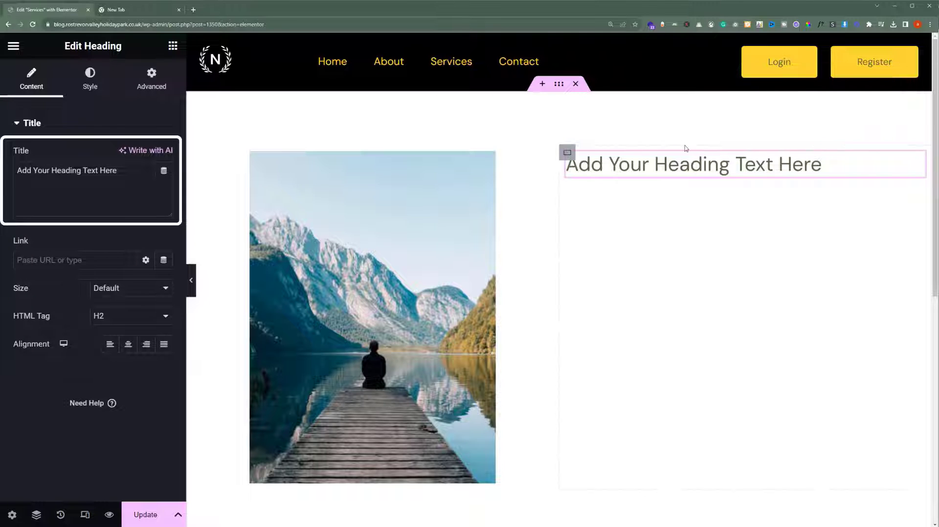
pyautogui.click(120, 182)
pyautogui.hotkey('ctrl', 'a')
pyautogui.write('Web Design')
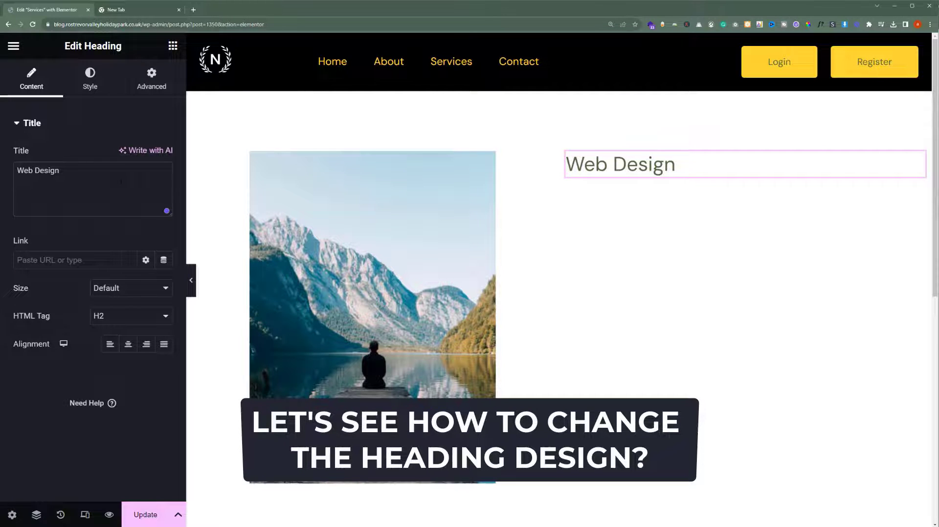
# - Set the Web Design heading's text color to black
pyautogui.click(90, 86)
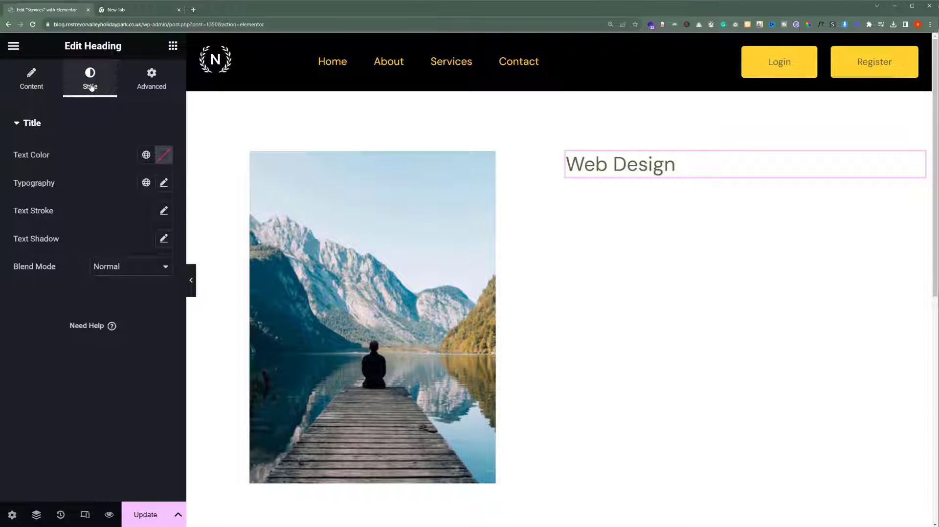
pyautogui.click(165, 156)
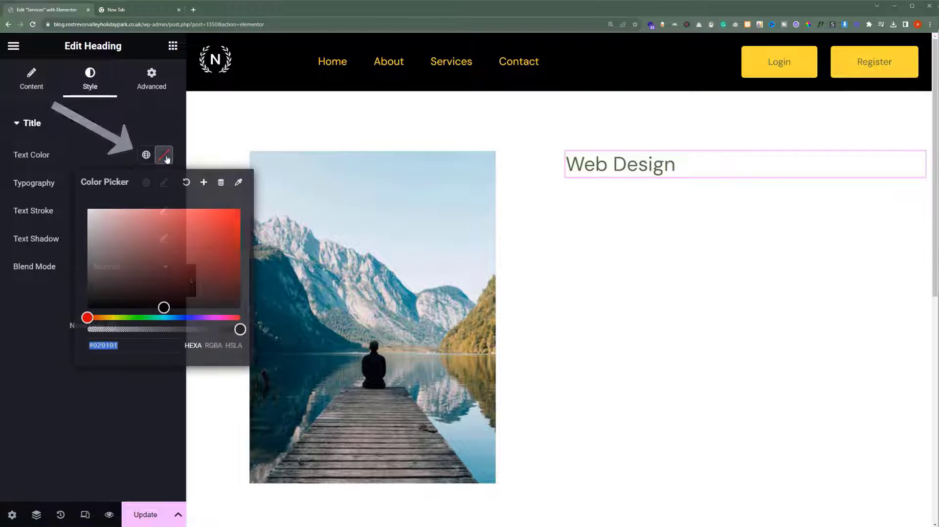
pyautogui.moveTo(160, 259); pyautogui.dragTo(244, 310)
pyautogui.click(145, 401)
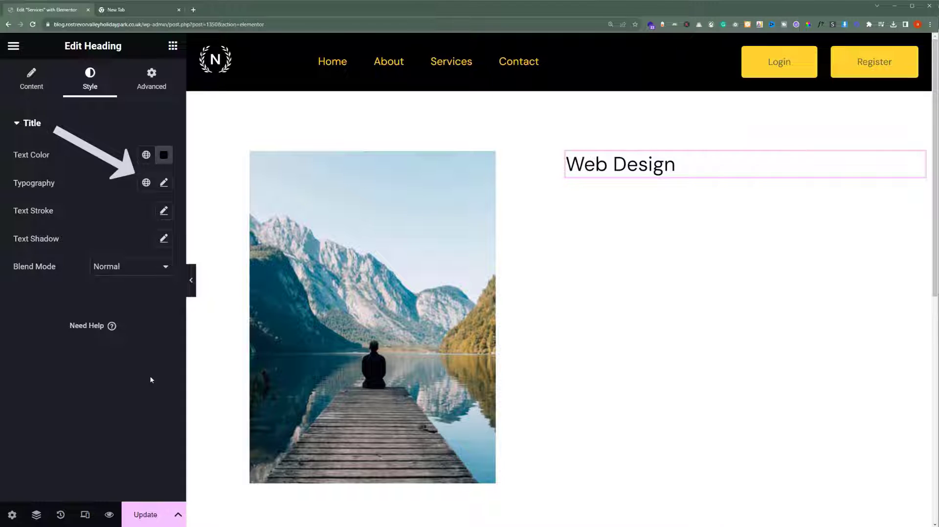
# - Set the heading's typography to size 34 px, weight 700 (Bold) and Uppercase transform, keeping the default font family
pyautogui.click(164, 183)
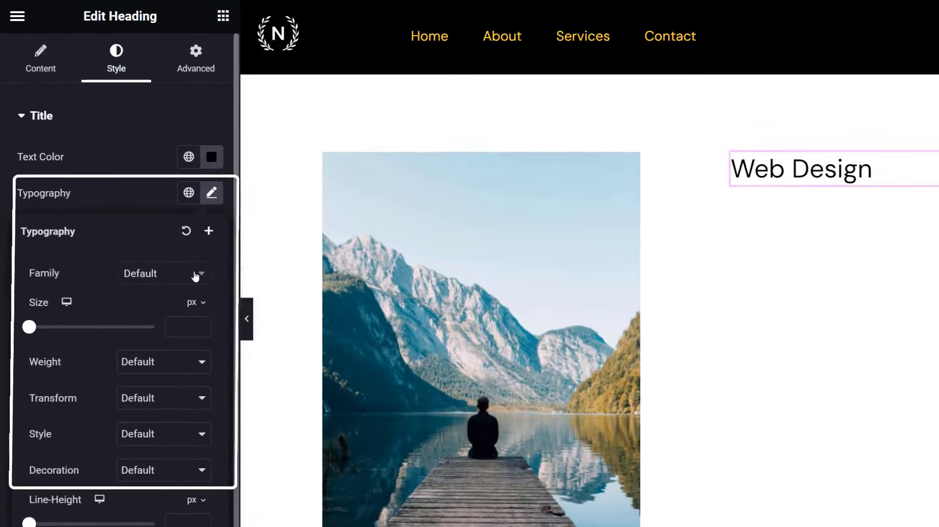
pyautogui.click(195, 276)
pyautogui.click(196, 277)
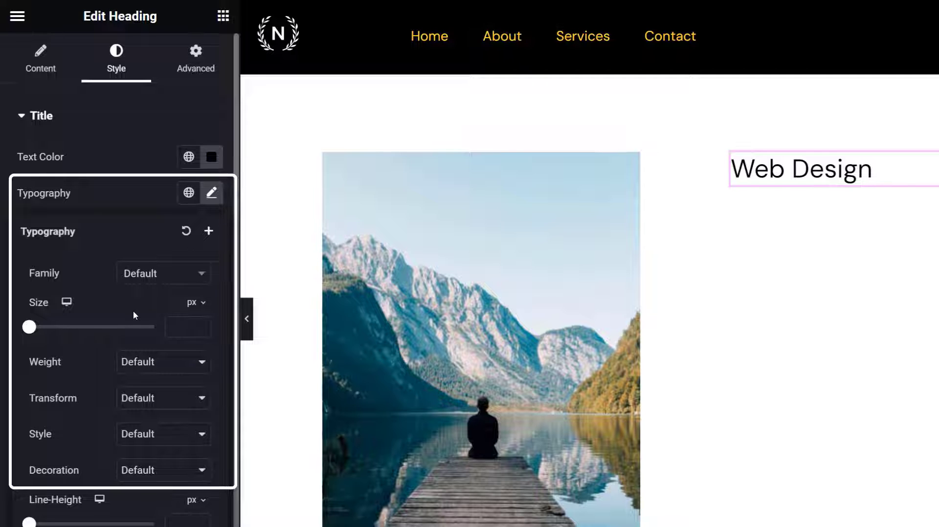
pyautogui.moveTo(30, 329); pyautogui.dragTo(50, 333)
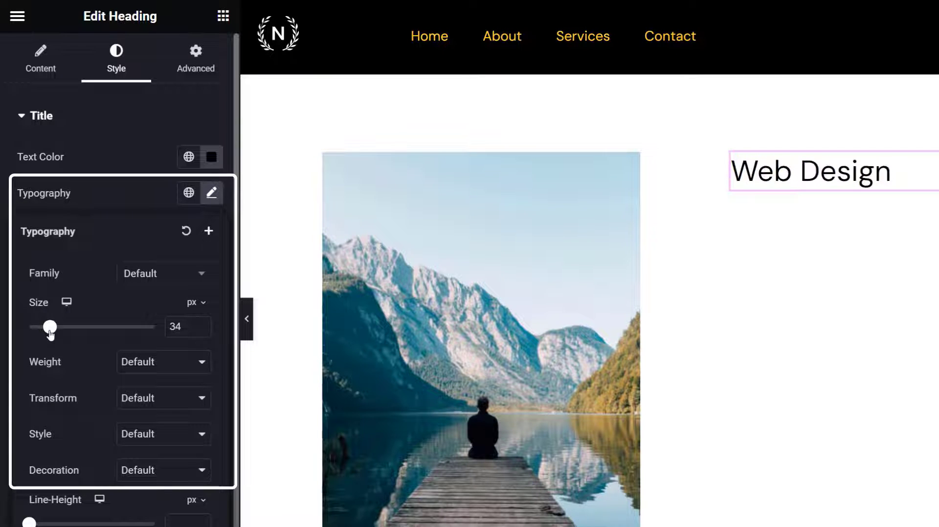
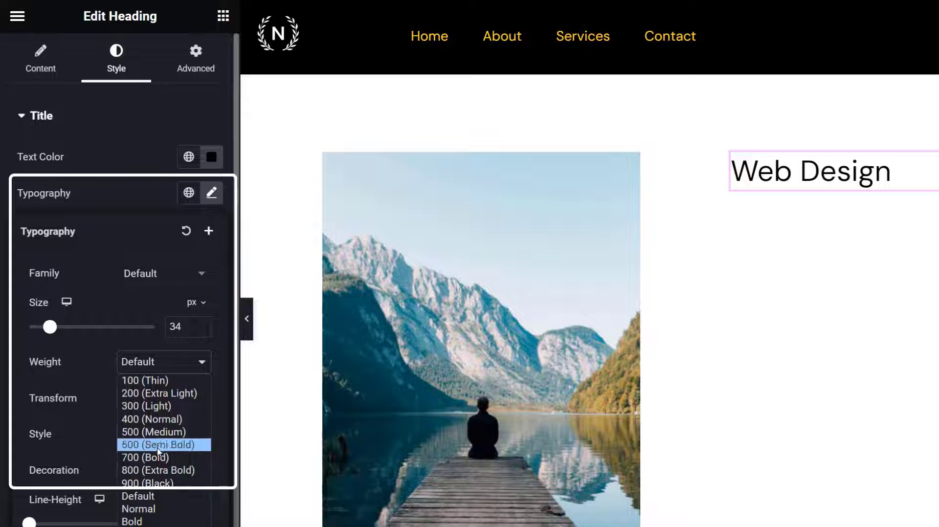
pyautogui.click(157, 456)
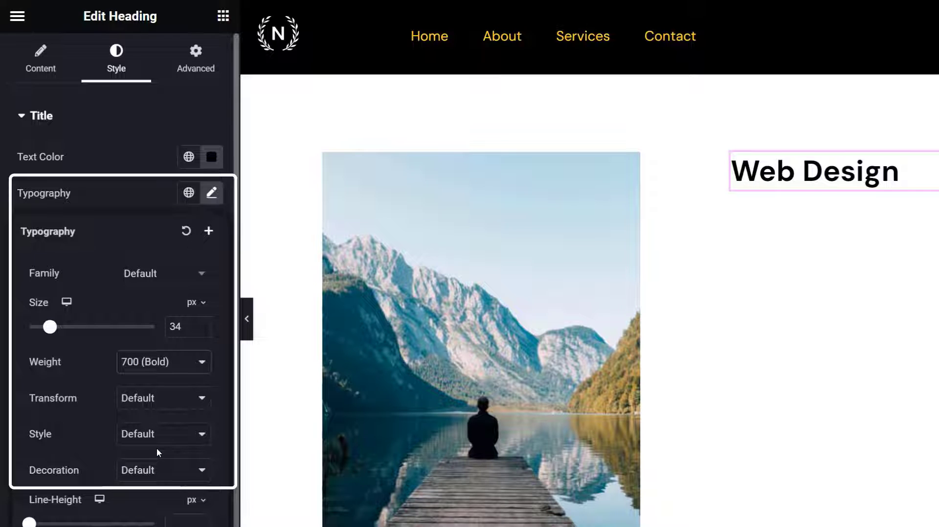
pyautogui.click(176, 404)
pyautogui.click(172, 427)
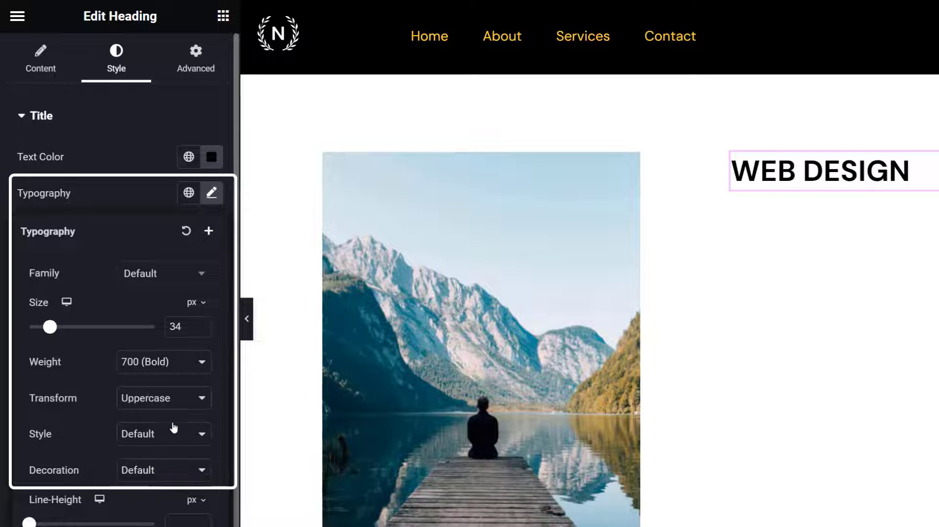
# - Try the Italic font style on the heading and set the style to Normal
pyautogui.click(174, 435)
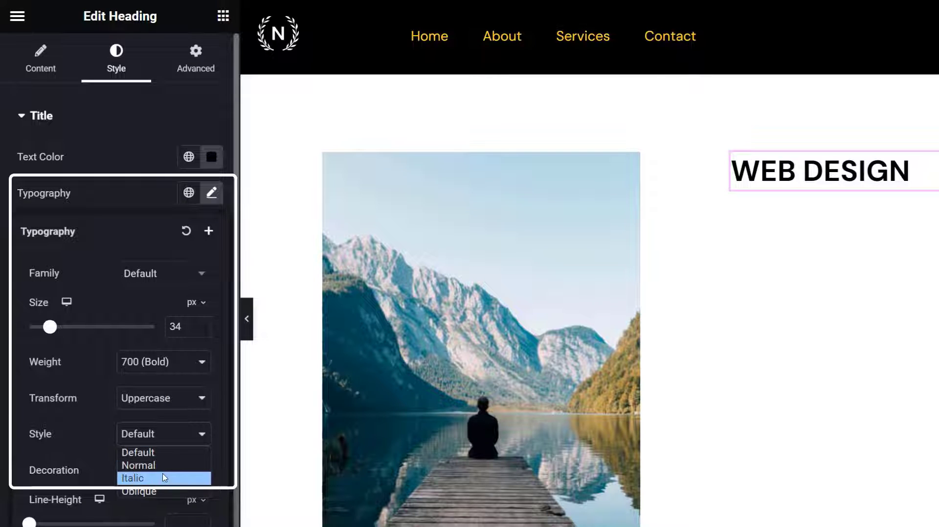
pyautogui.click(165, 478)
pyautogui.click(171, 436)
pyautogui.click(171, 436)
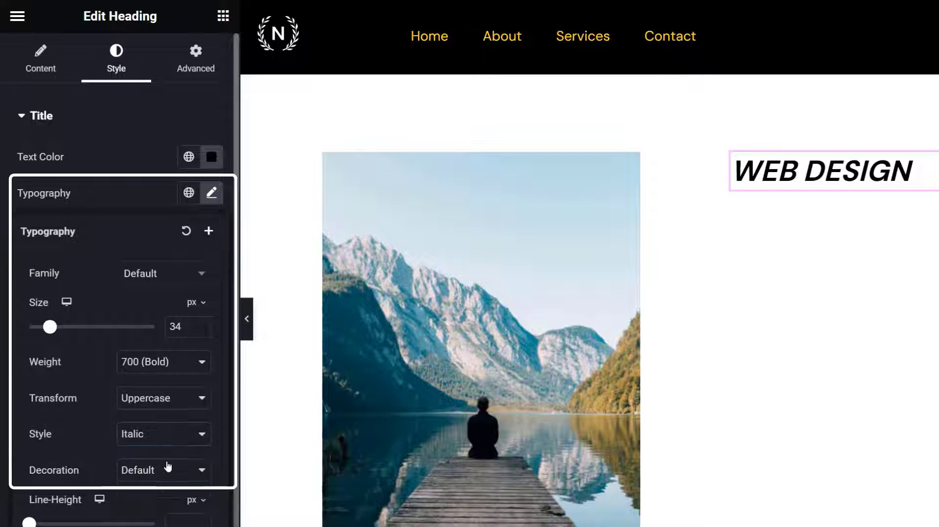
pyautogui.click(168, 466)
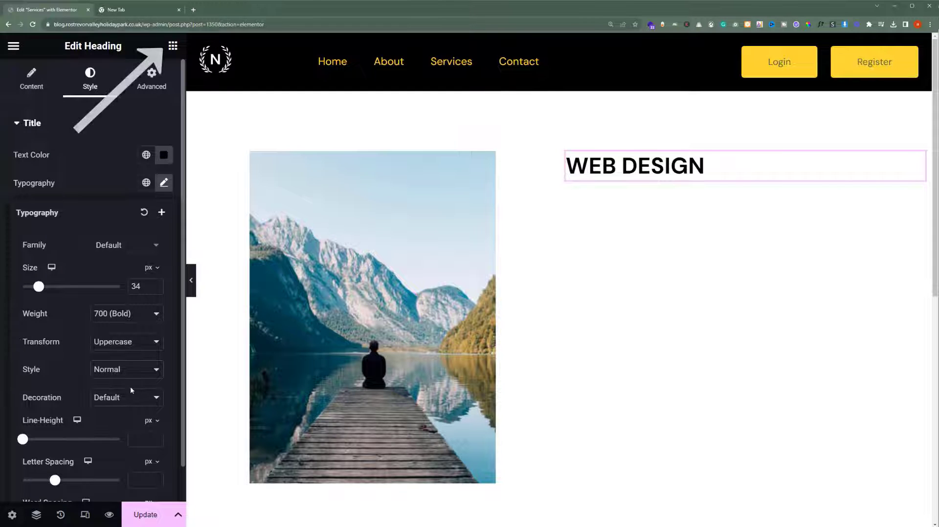
# - Add a Text Editor widget below the heading and replace its placeholder with three paragraphs starting "Tell your visitor how your service can improve their life."
pyautogui.click(172, 49)
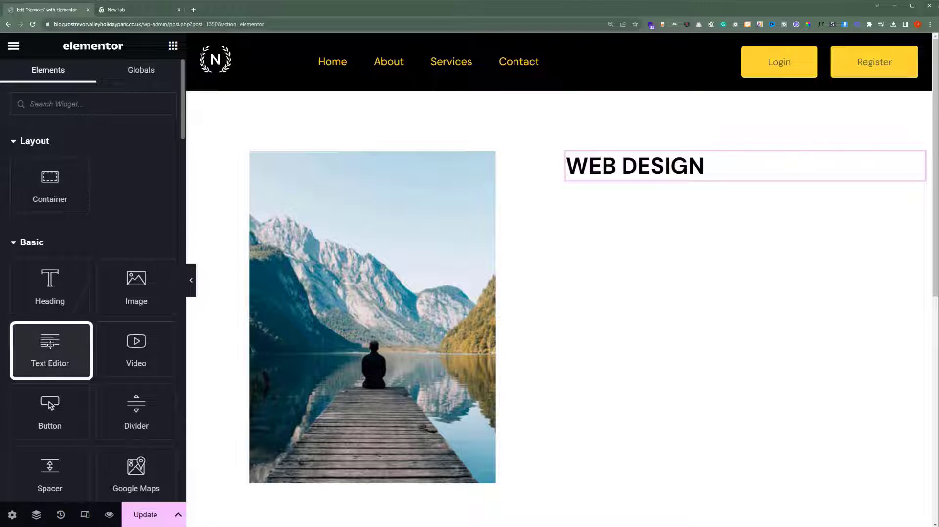
pyautogui.moveTo(50, 344); pyautogui.dragTo(697, 177)
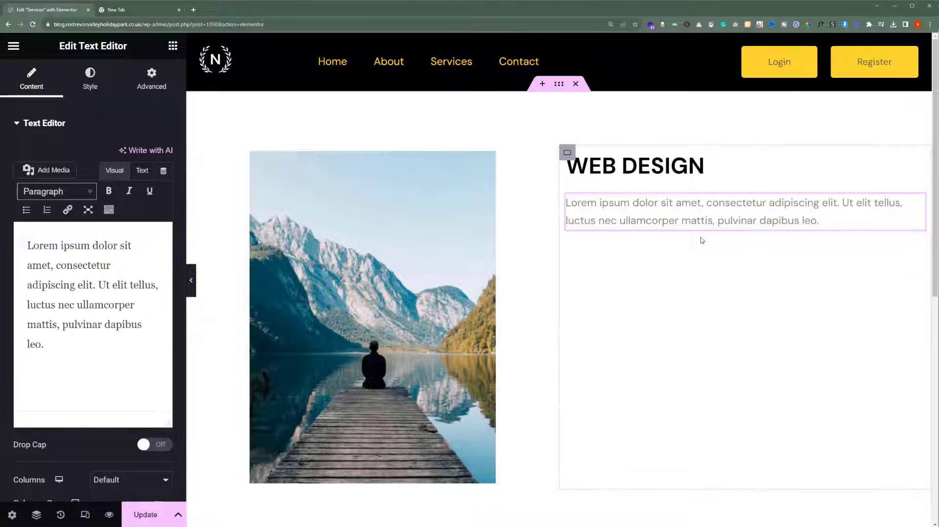
pyautogui.click(108, 356)
pyautogui.hotkey('ctrl', 'a')
pyautogui.write("Tell your visitor how your service can improve their life. Connect with the problem that they're trying to solve and address any objections you think they might have. What is the biggest benefit your customer will get from this? Keep your target audience in mind. Connect with the problem that they're trying to solve and address any objections you think they might have.")
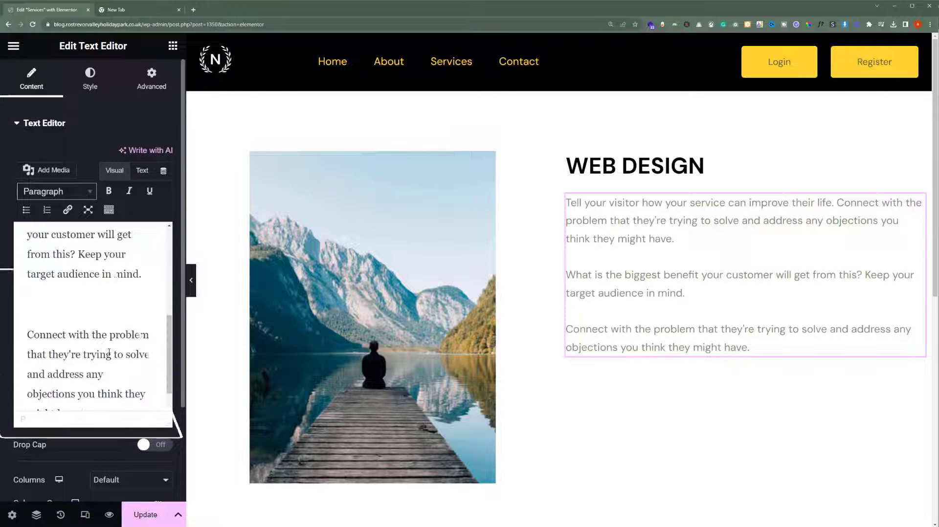
pyautogui.click(173, 48)
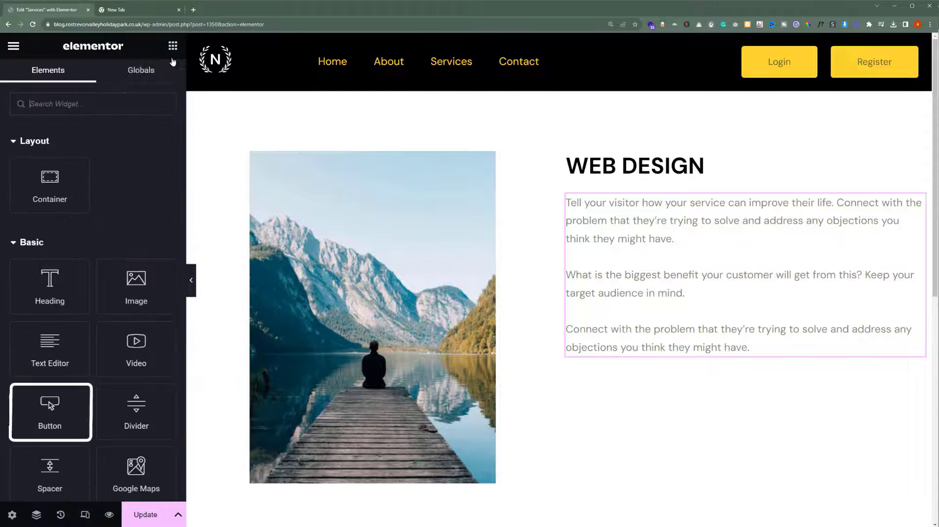
pyautogui.moveTo(50, 409); pyautogui.dragTo(651, 358)
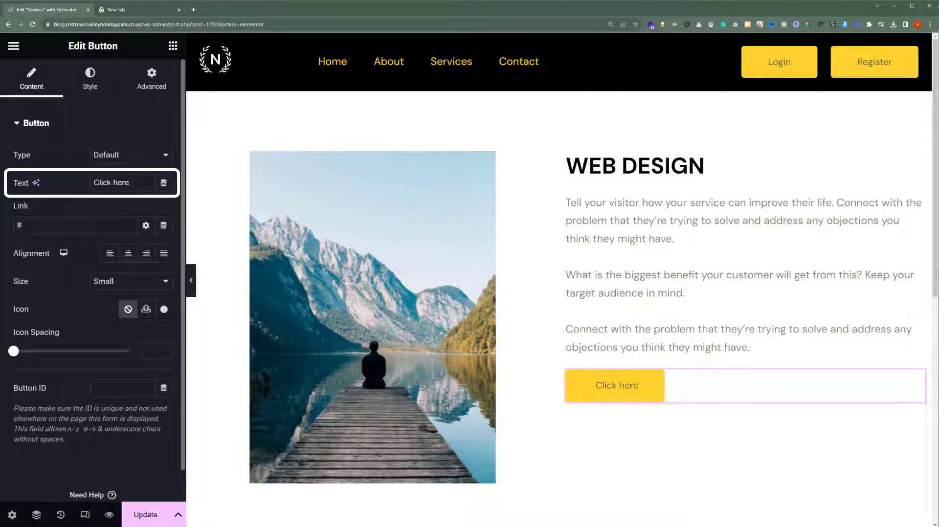
pyautogui.hotkey('ctrl', 'a')
pyautogui.write('Get Started')
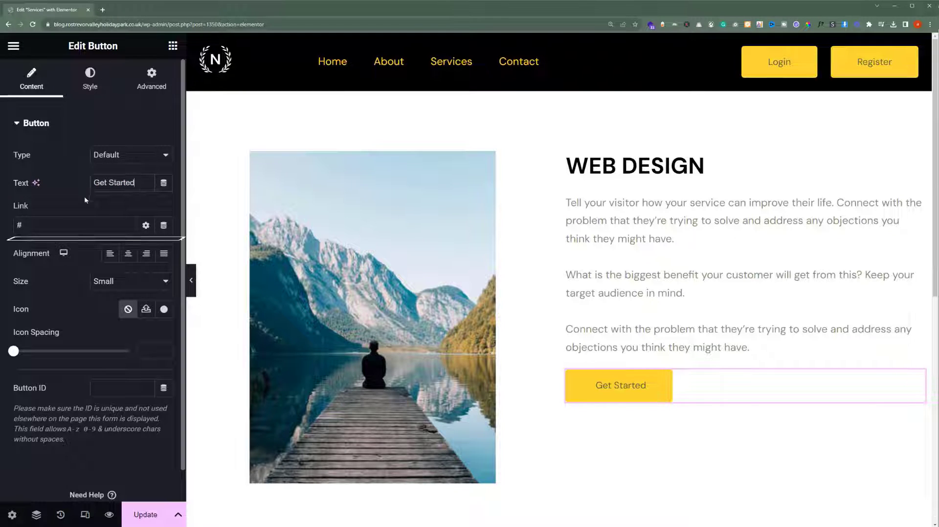
pyautogui.doubleClick(18, 225)
pyautogui.write('https://webdesign.com/')
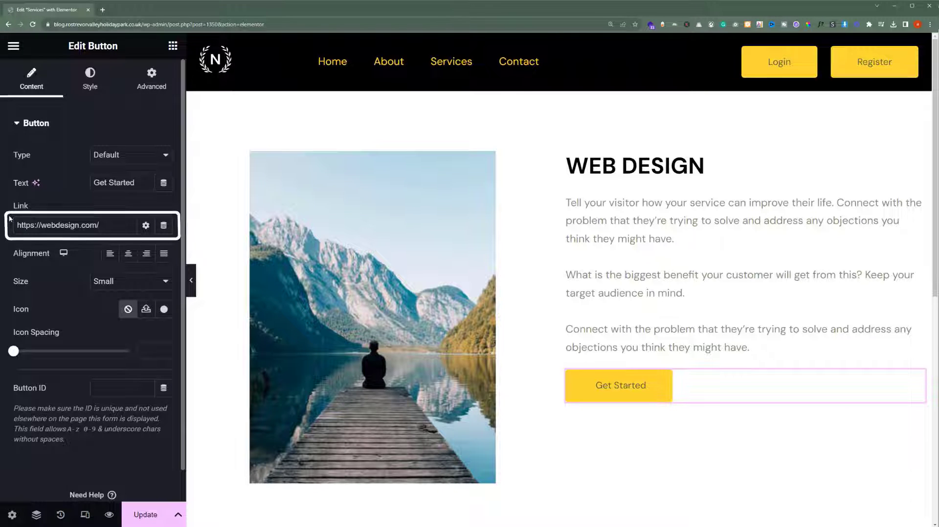
# - Try center, right and justified alignment on the Get Started button and set it to left
pyautogui.click(128, 254)
pyautogui.click(146, 254)
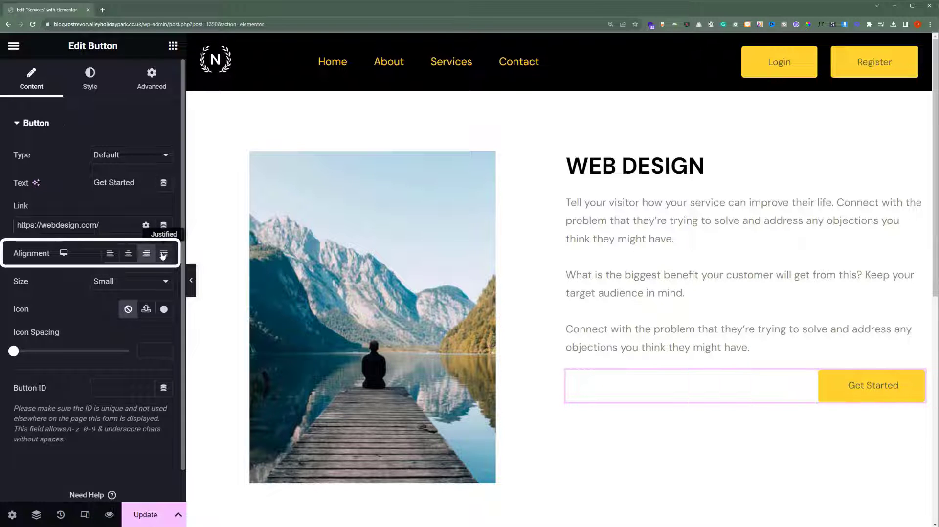
pyautogui.click(163, 253)
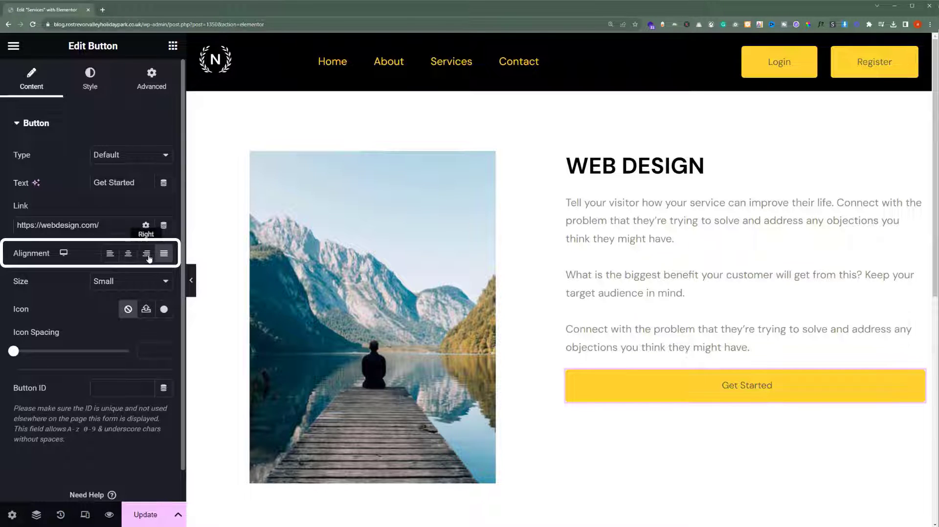
pyautogui.click(110, 254)
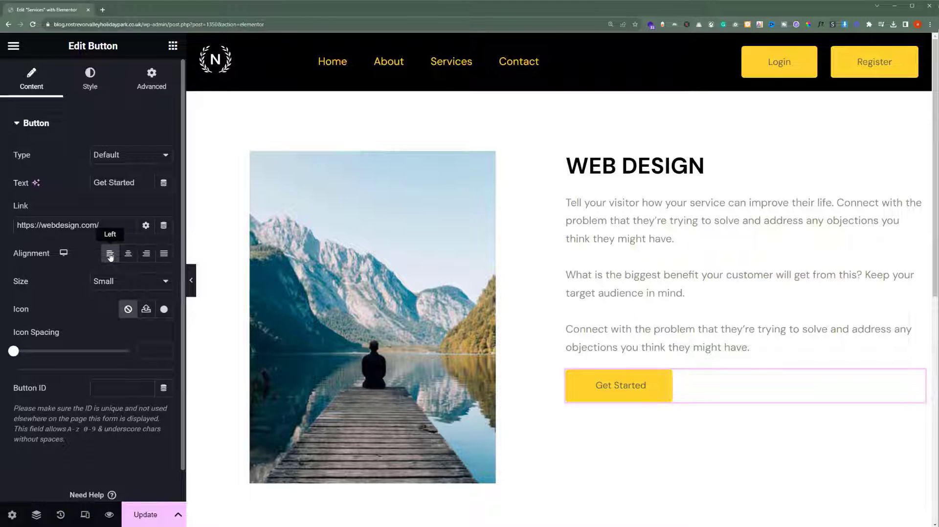
# - Enlarge the Get Started button's text slightly and set its text color to black
pyautogui.click(90, 81)
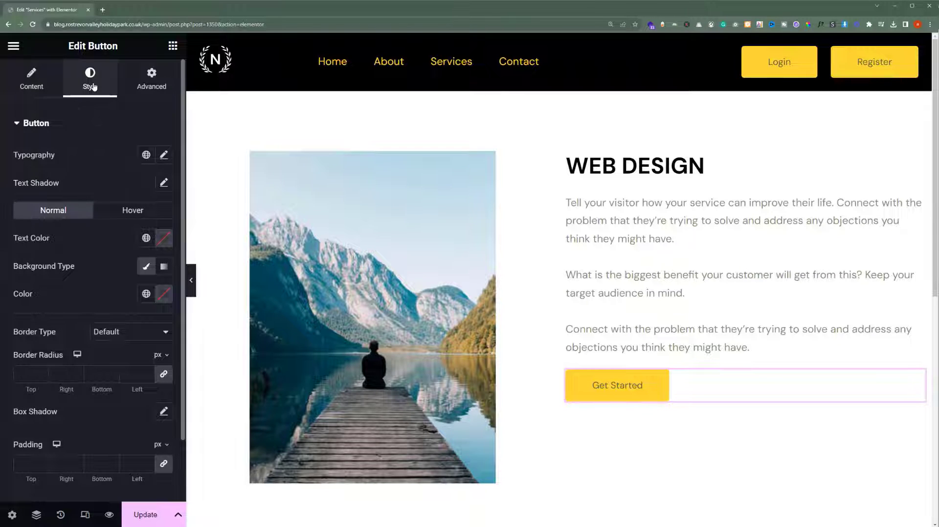
pyautogui.click(163, 155)
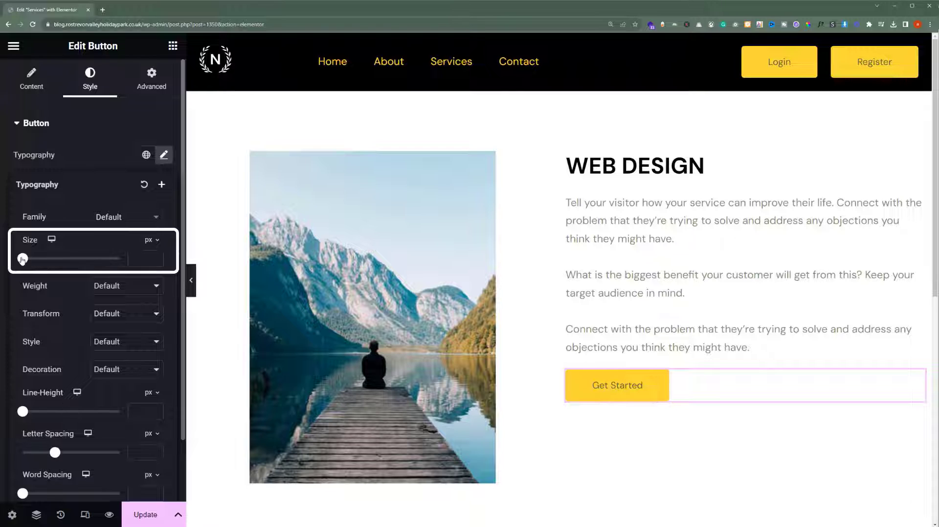
pyautogui.moveTo(22, 260); pyautogui.dragTo(31, 259)
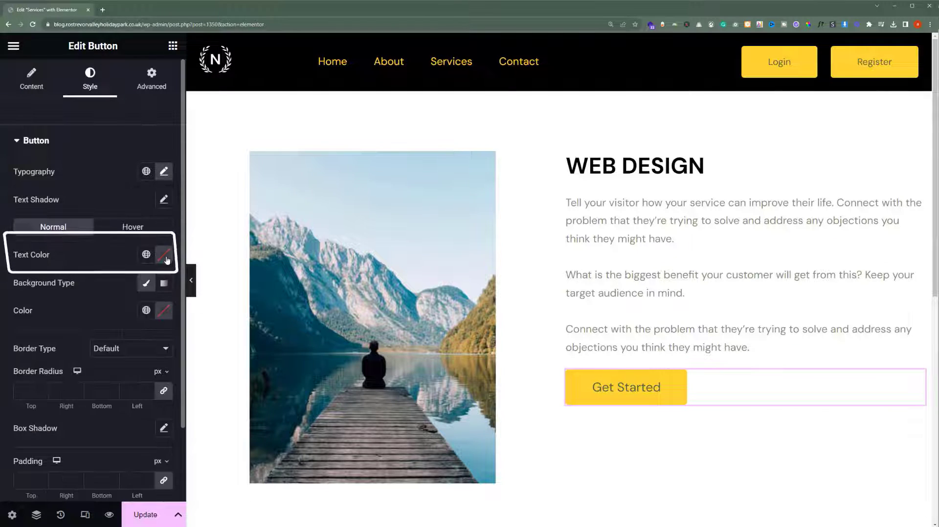
pyautogui.click(164, 255)
pyautogui.moveTo(172, 333); pyautogui.dragTo(247, 414)
pyautogui.click(20, 367)
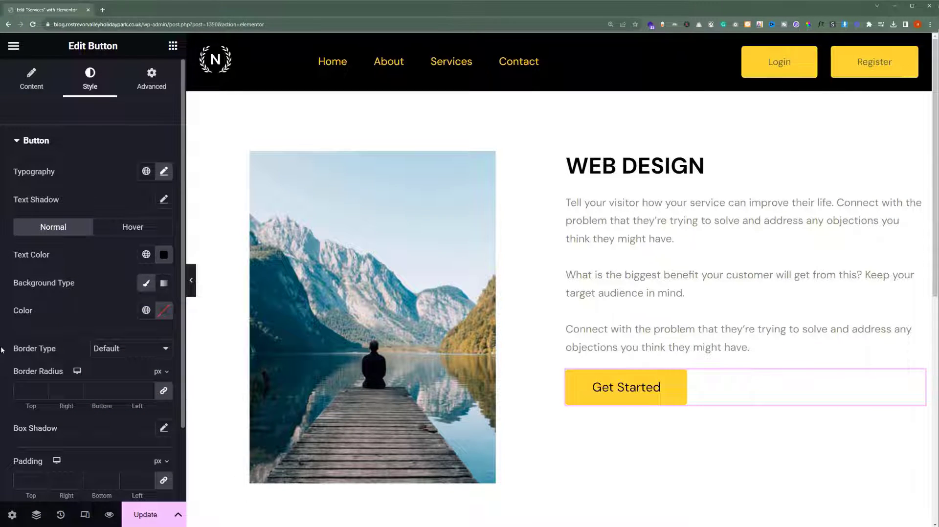
# - Set the Get Started button's background color to a red of about #CE4B4B
pyautogui.click(164, 310)
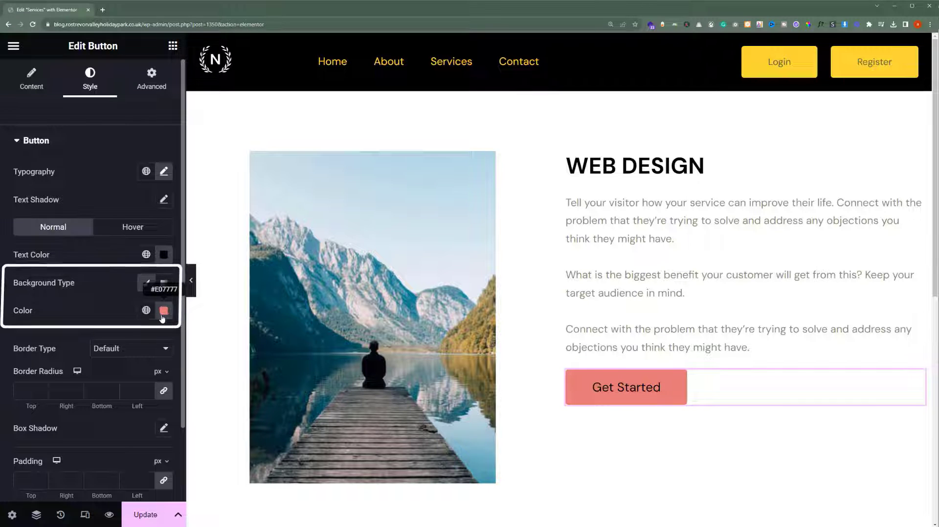
pyautogui.hotkey('ctrl', 'z')
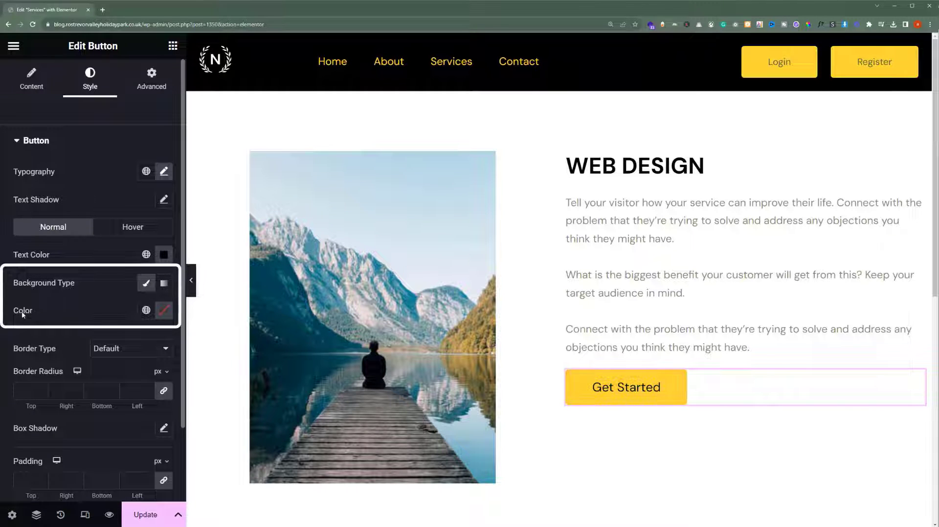
pyautogui.click(165, 312)
pyautogui.moveTo(159, 374); pyautogui.dragTo(185, 384)
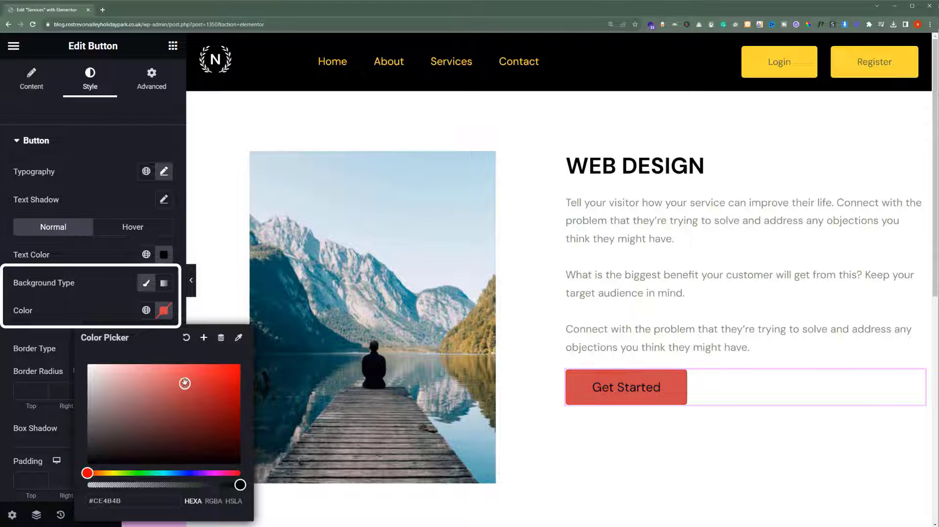
pyautogui.click(1, 329)
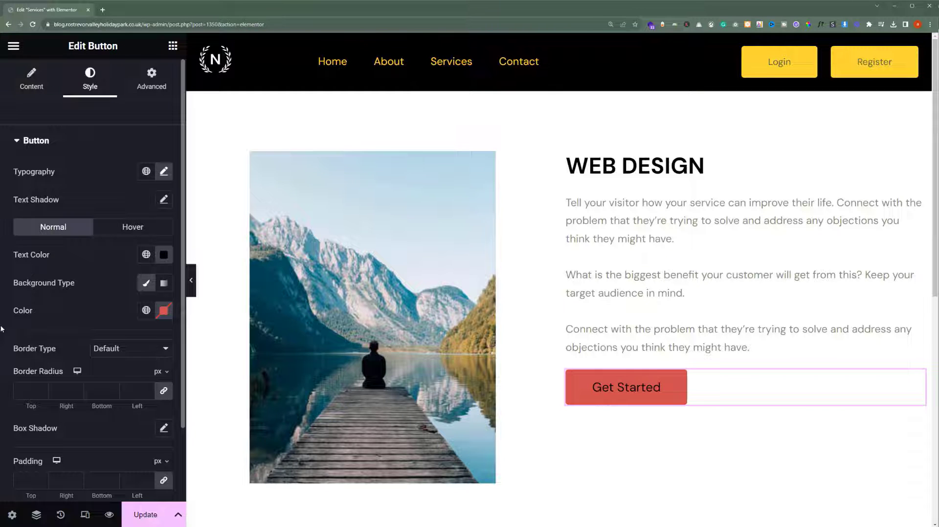
# - Preview the page without the editing panel and examine how the image, text and red button are laid out
pyautogui.click(191, 287)
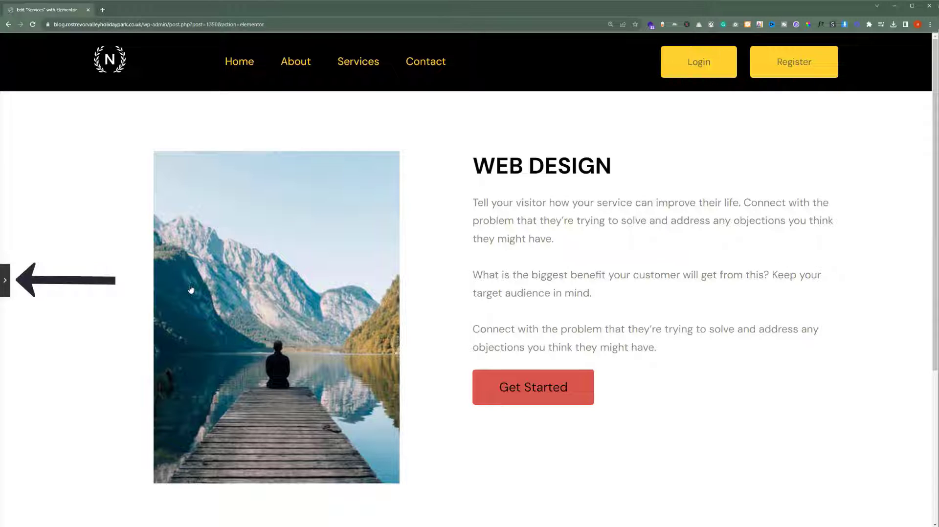
pyautogui.click(5, 281)
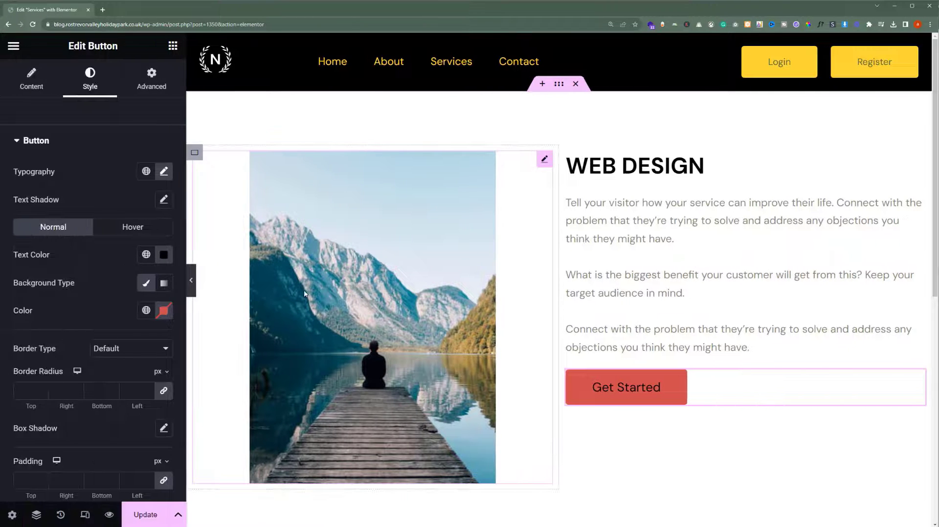
pyautogui.scroll(-1, 304, 293)
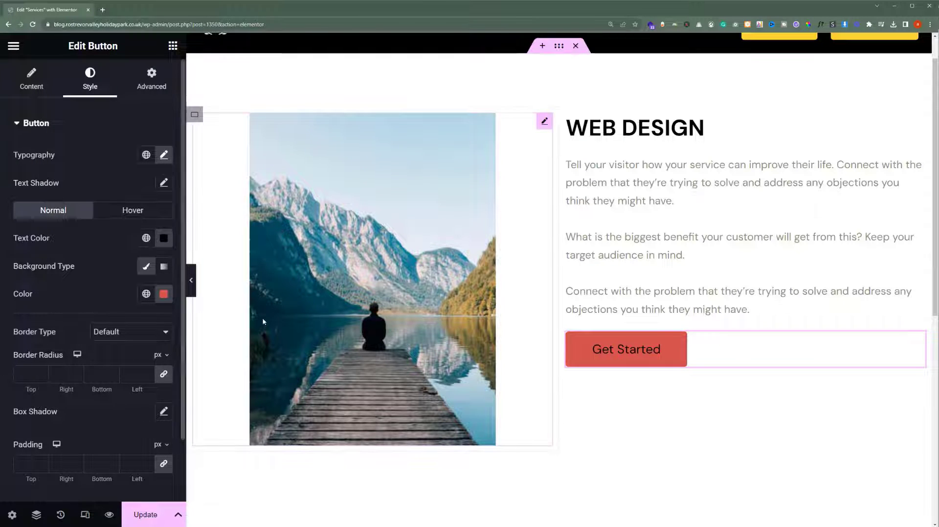
pyautogui.click(192, 291)
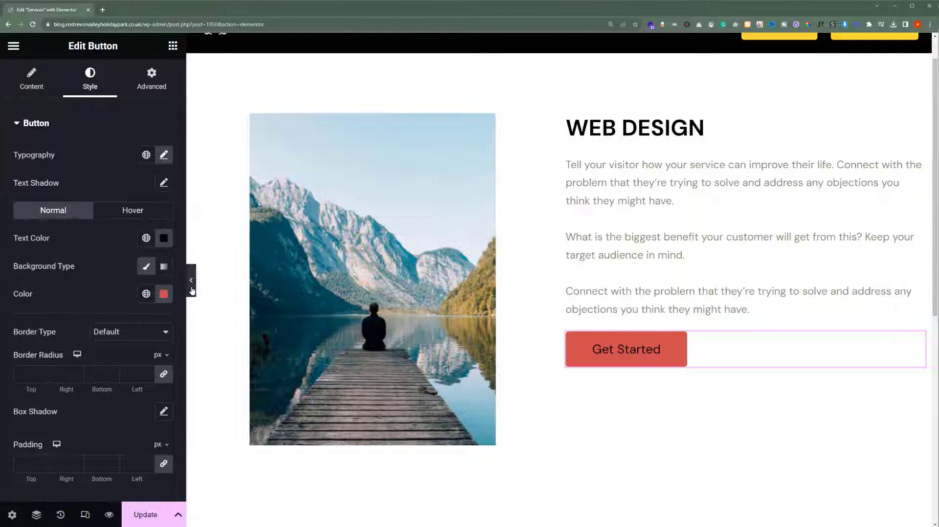
pyautogui.scroll(-3, 192, 290)
pyautogui.scroll(4, 191, 291)
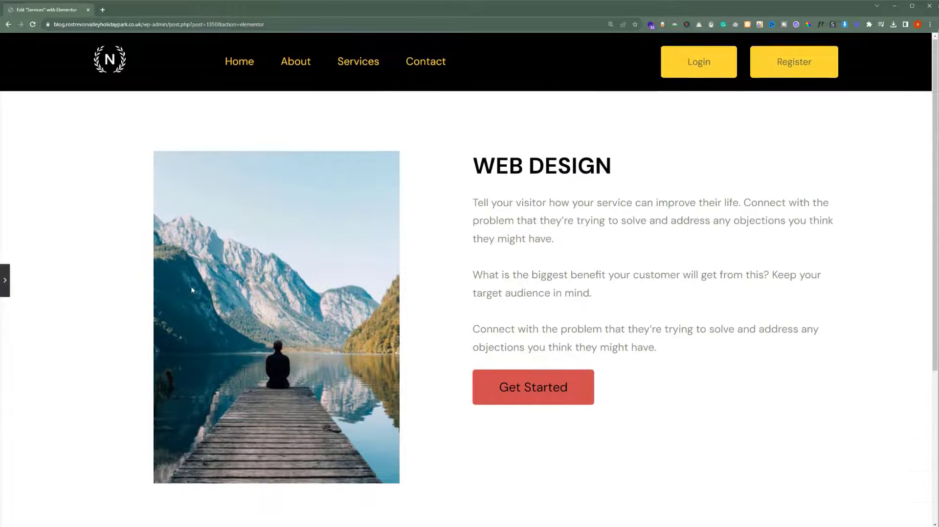
pyautogui.scroll(-1, 191, 291)
pyautogui.scroll(1, 191, 291)
pyautogui.hotkey('ctrl', 'p')
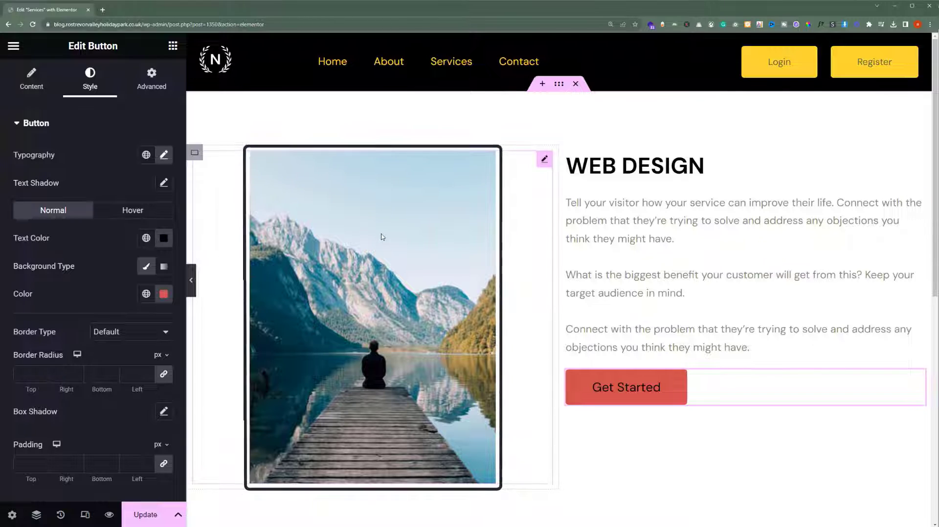
# - Try right alignment on the lake image, preview it, and set the alignment to center
pyautogui.click(542, 160)
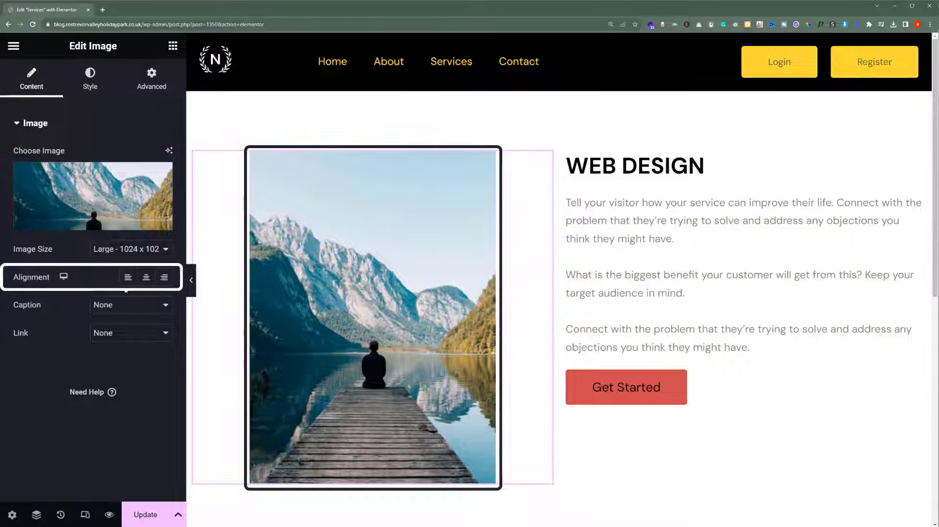
pyautogui.click(165, 279)
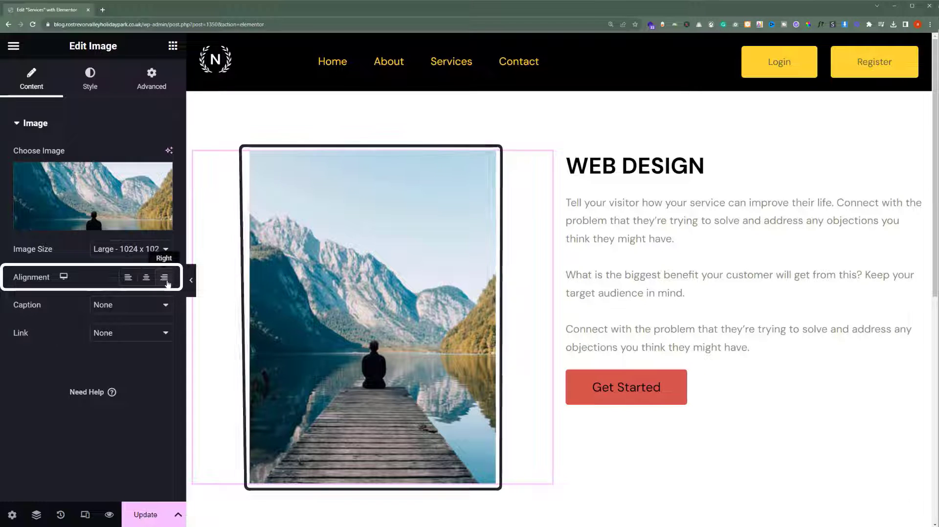
pyautogui.click(191, 280)
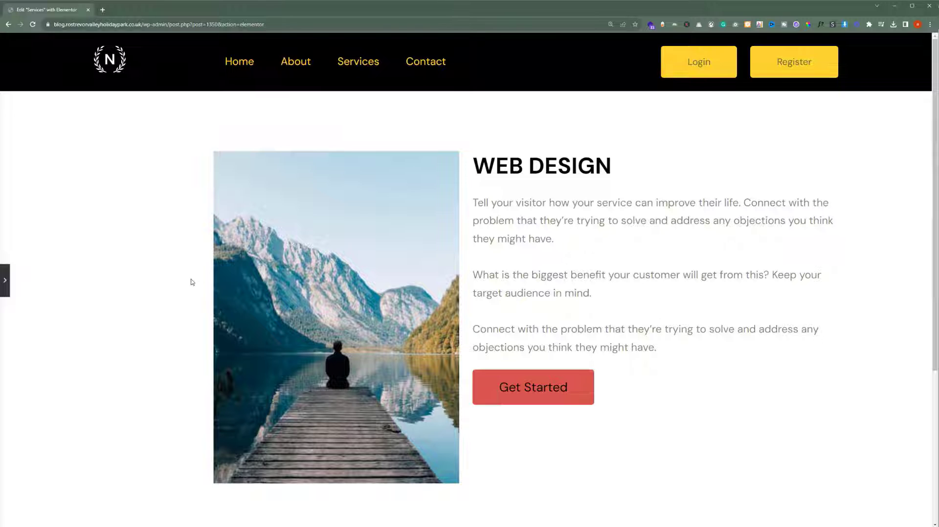
pyautogui.click(5, 280)
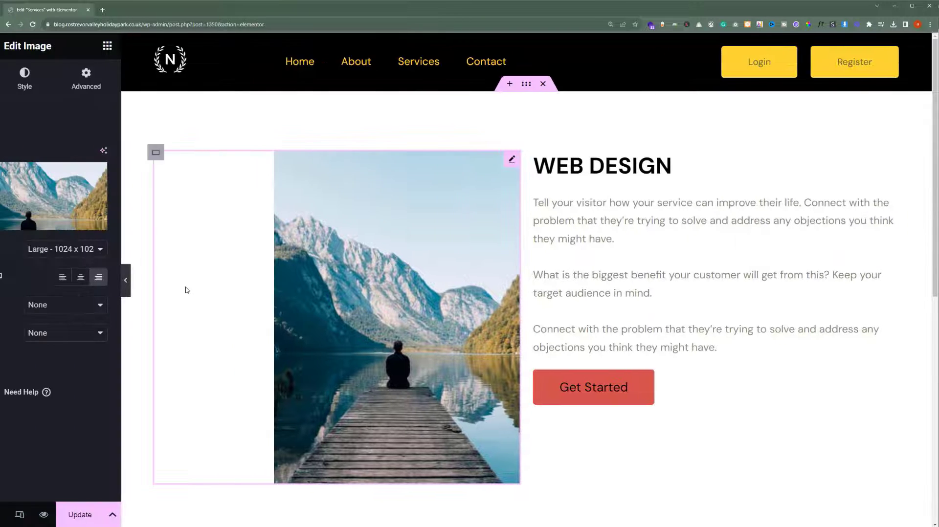
pyautogui.click(147, 278)
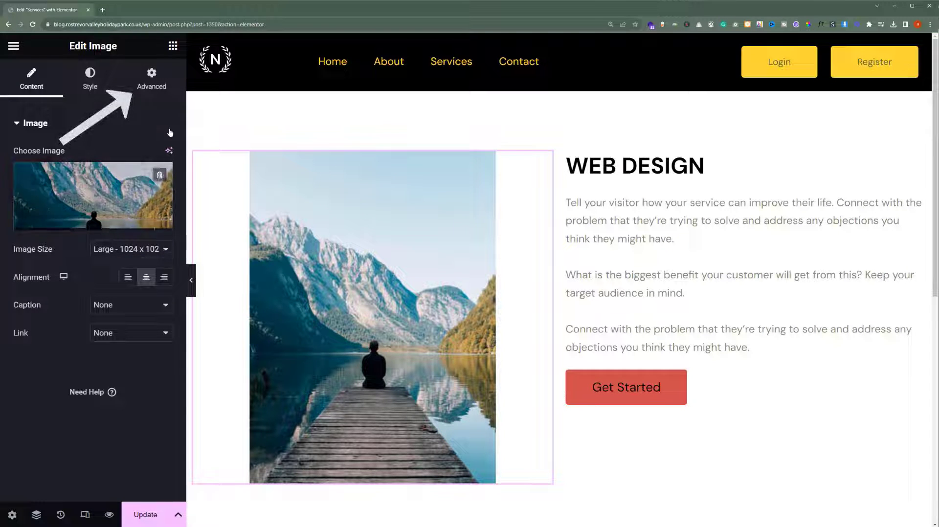
# - Set the image's left padding to 80 px with the other sides at 0, and preview its position
pyautogui.click(163, 92)
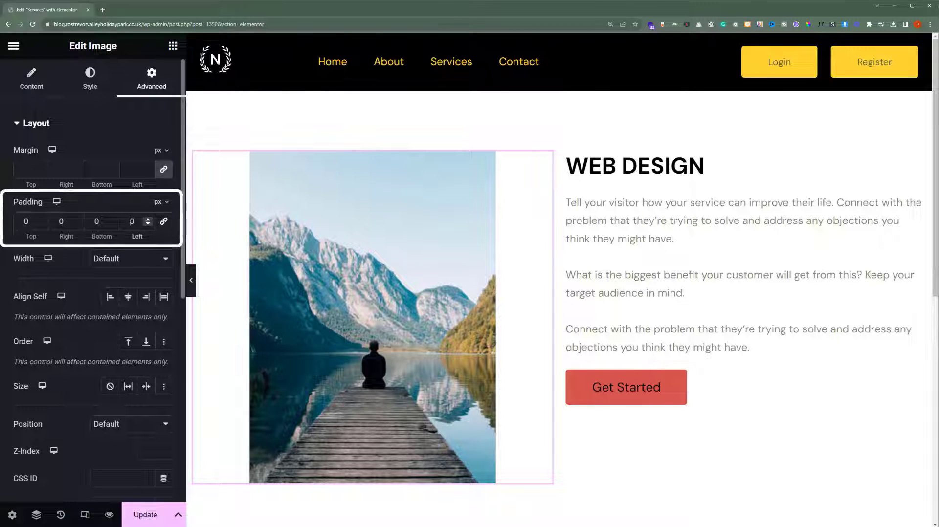
pyautogui.write('8')
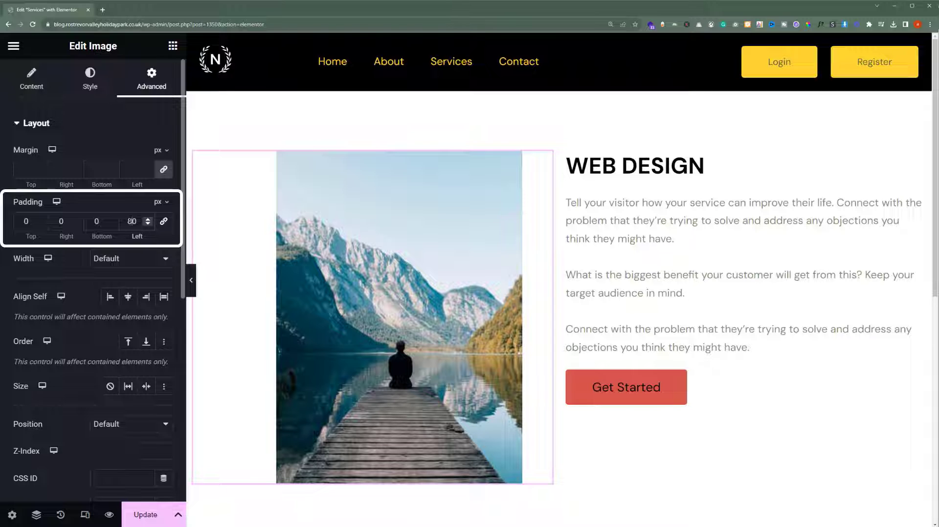
pyautogui.click(191, 280)
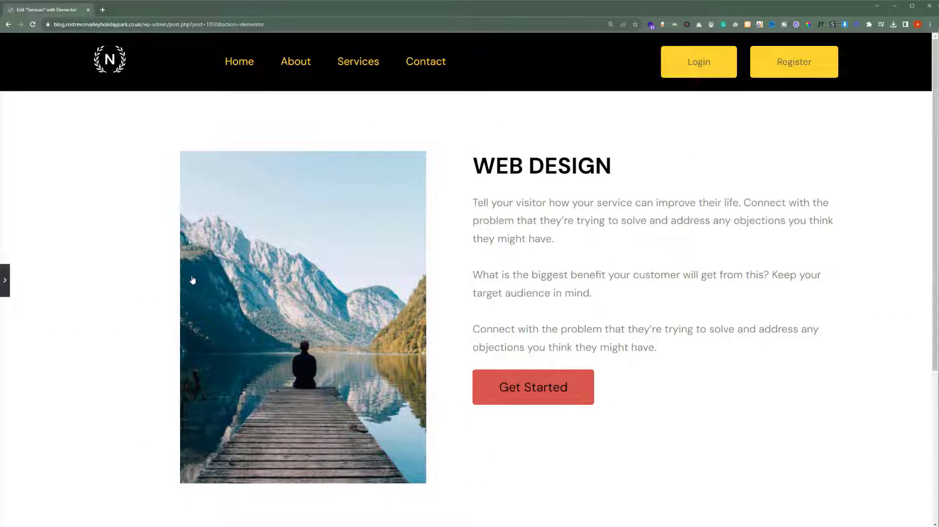
pyautogui.click(8, 288)
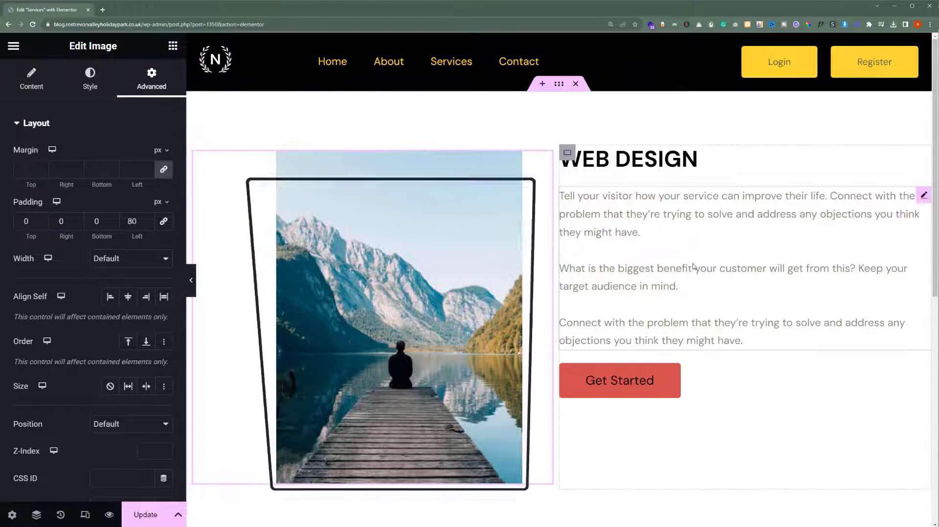
# - Unlink the service text's padding values, set its right padding to 120 px and preview the page
pyautogui.click(922, 198)
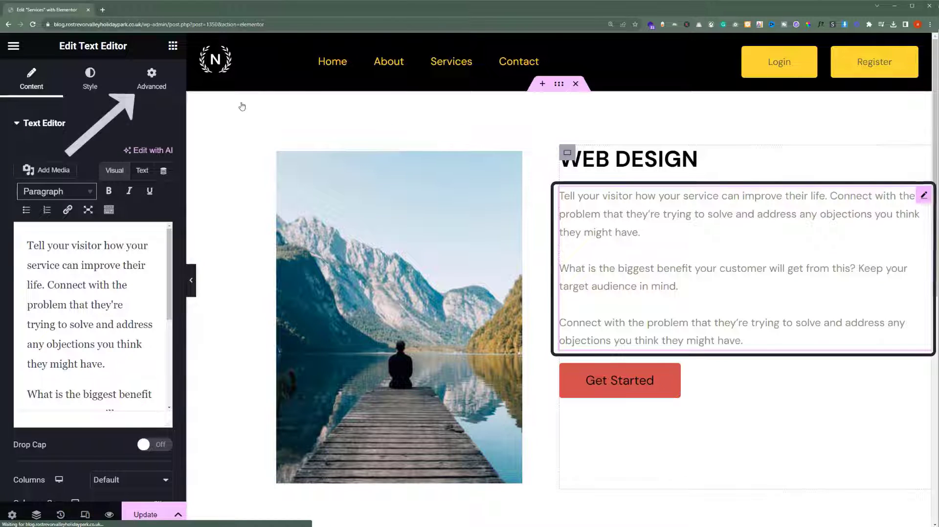
pyautogui.click(151, 78)
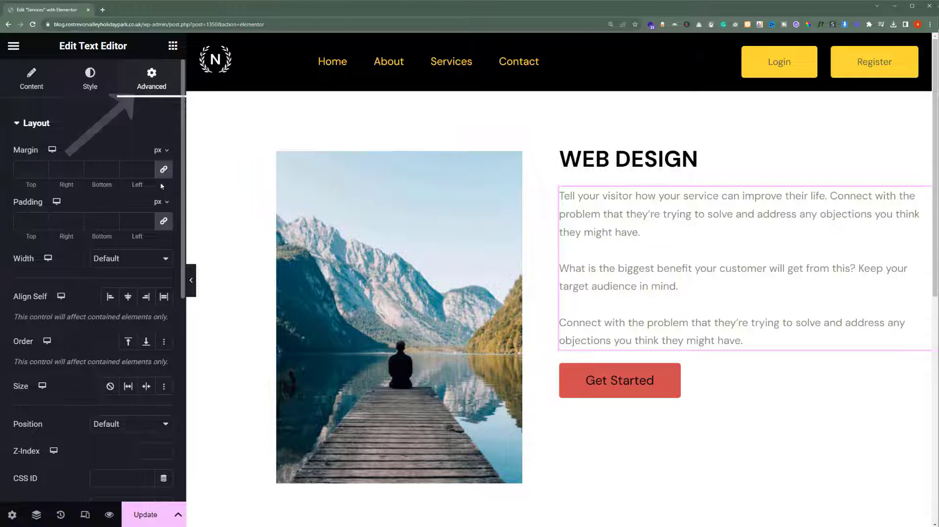
pyautogui.click(164, 223)
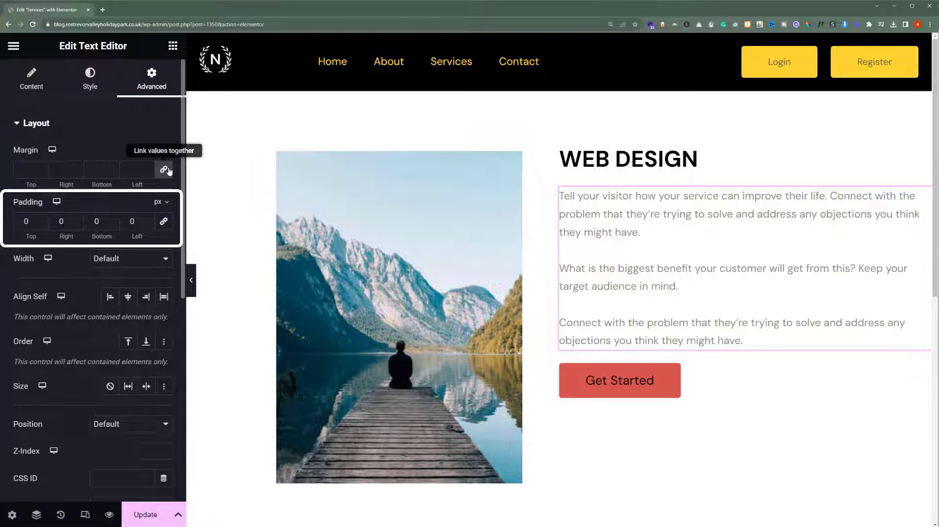
pyautogui.doubleClick(61, 221)
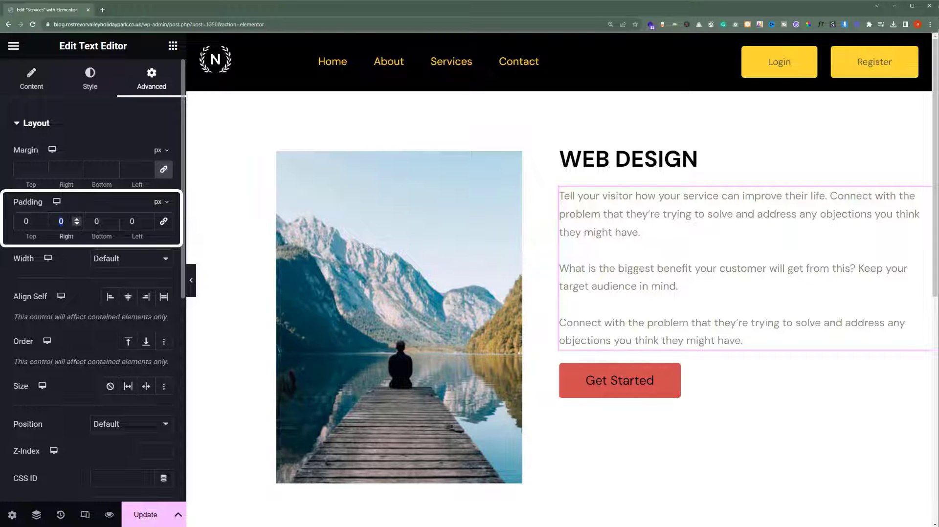
pyautogui.write('120')
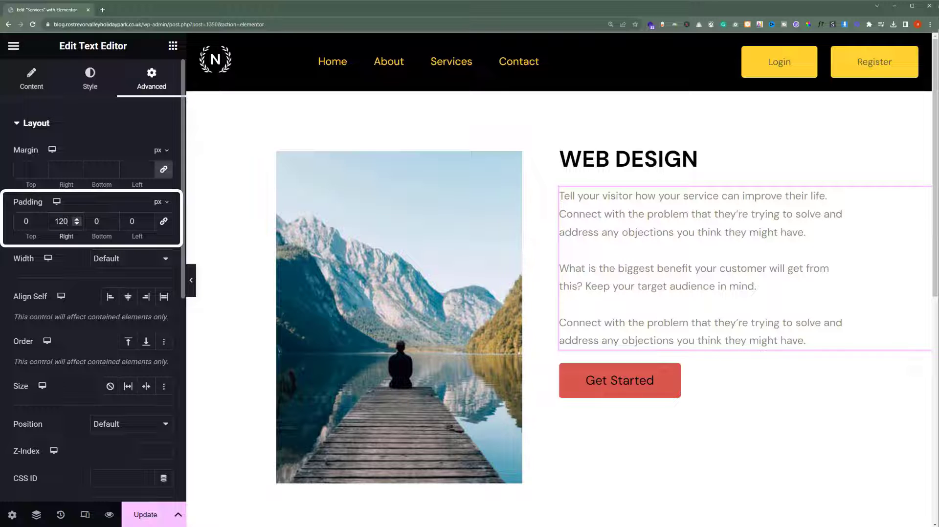
pyautogui.click(192, 281)
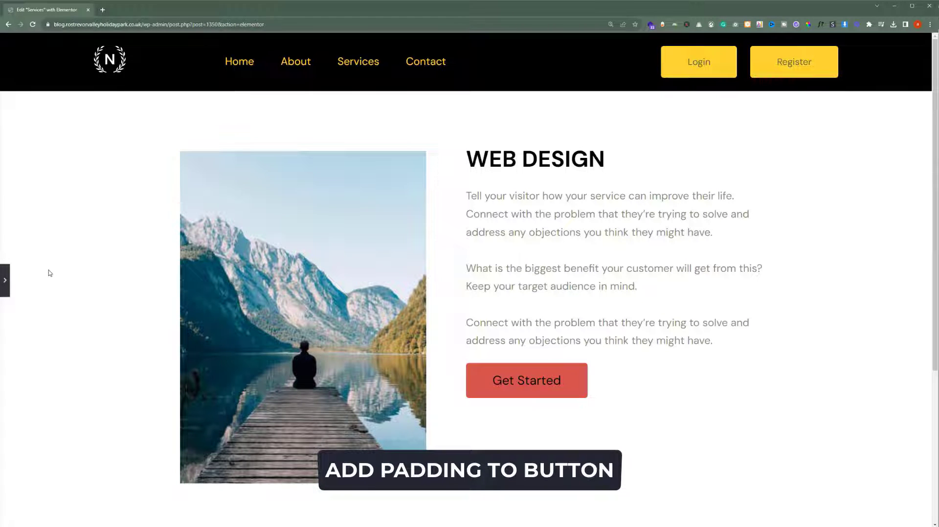
pyautogui.click(5, 281)
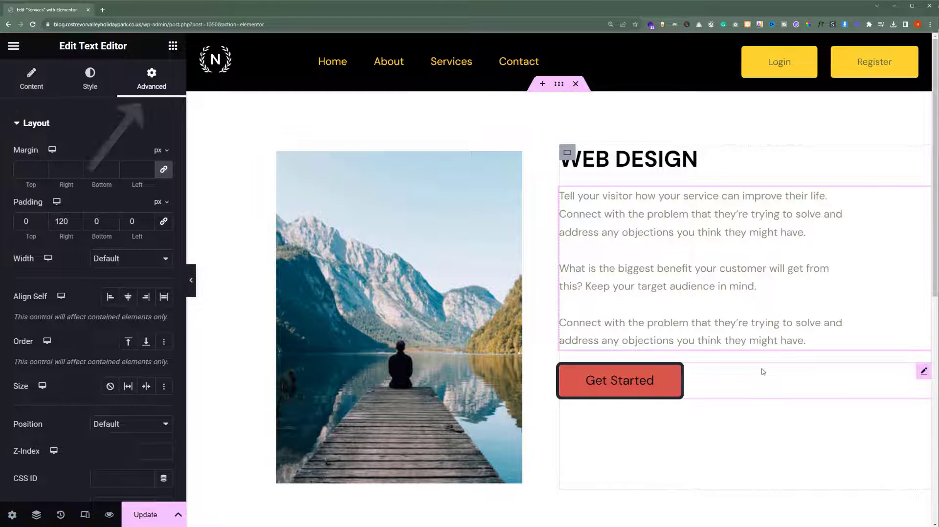
# - Unlink the Get Started button's padding values and set its top padding to 20 px
pyautogui.click(763, 372)
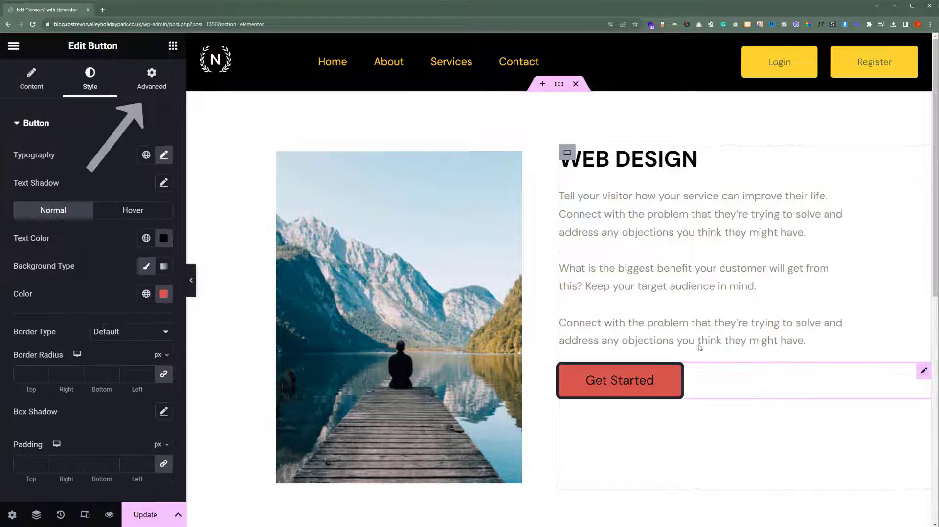
pyautogui.click(145, 84)
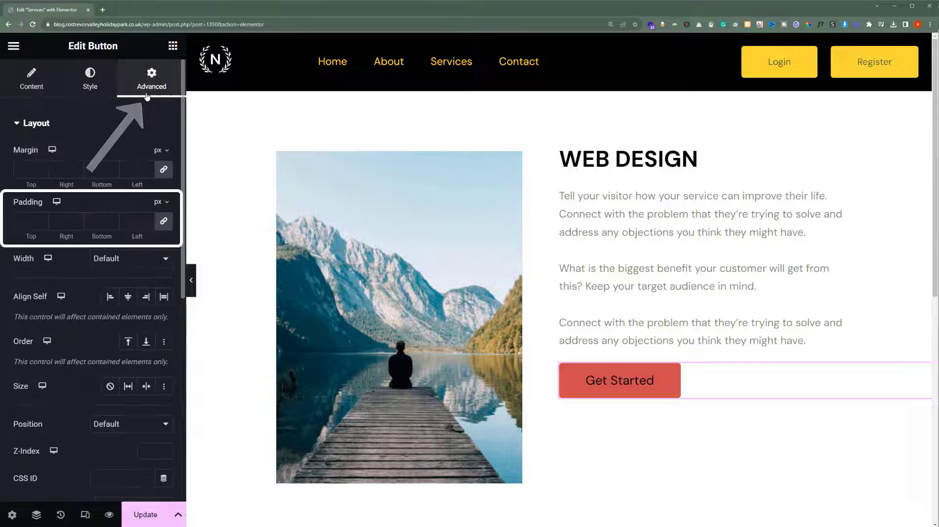
pyautogui.click(164, 221)
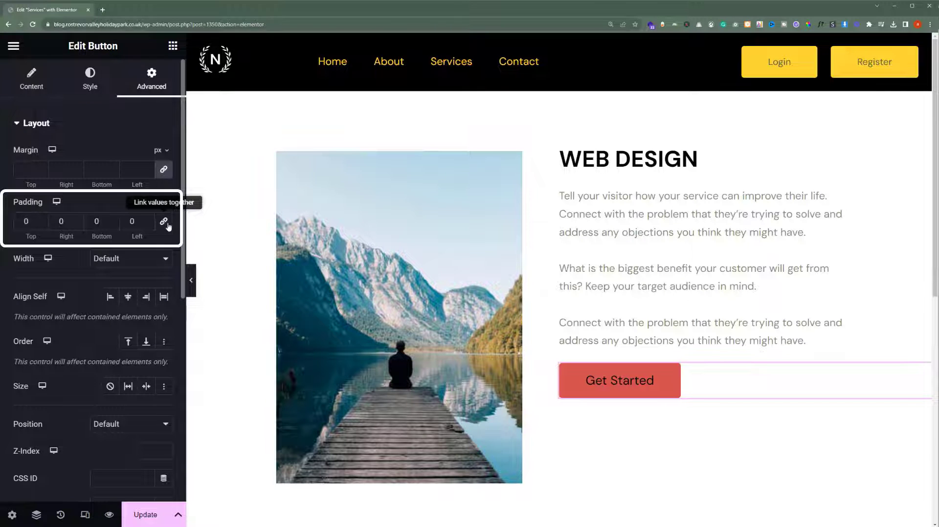
pyautogui.click(24, 221)
pyautogui.write('20')
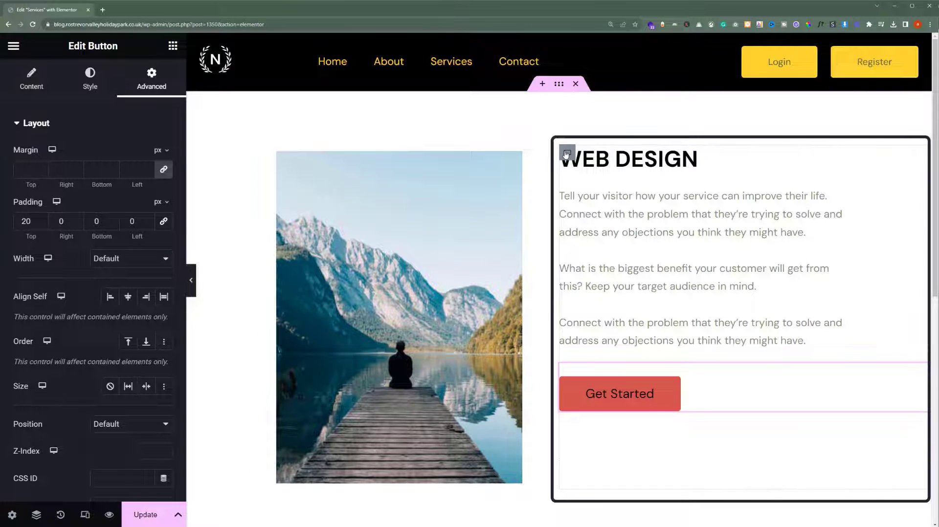
# - Justify the text column container's contents to center and preview the page
pyautogui.click(566, 153)
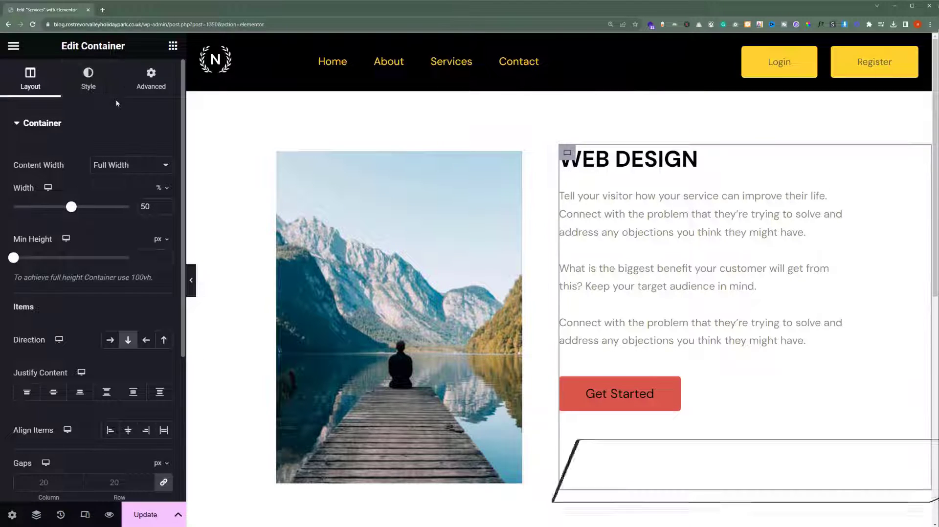
pyautogui.click(53, 397)
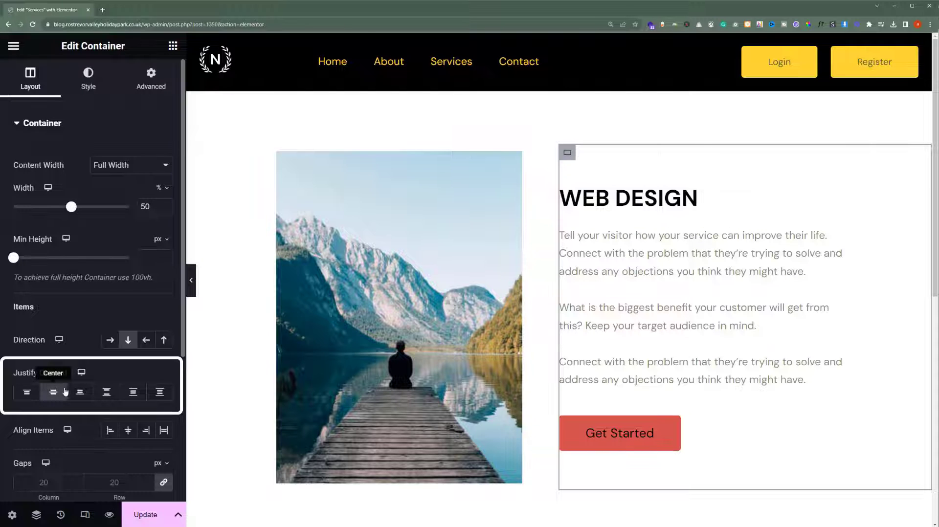
pyautogui.click(126, 339)
pyautogui.click(191, 282)
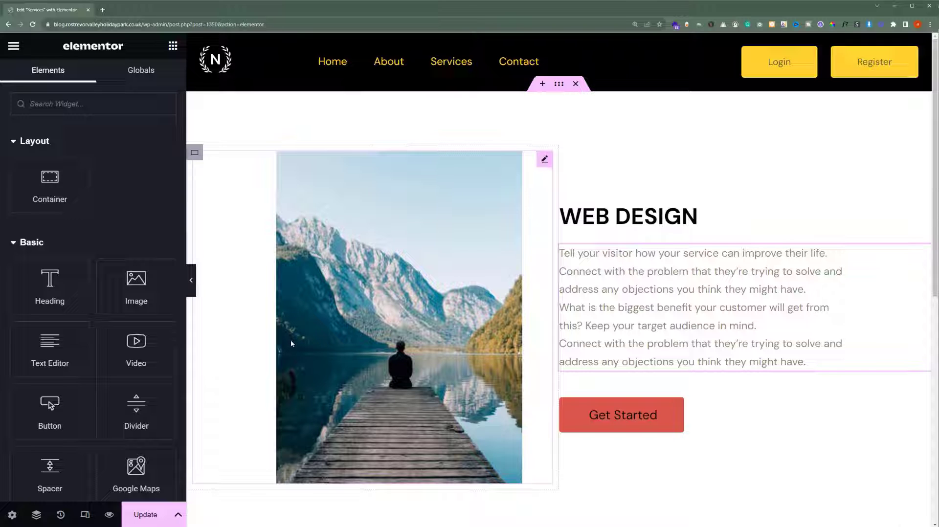
# - Review the page settings, including the title, the status options and the media library for the featured image
pyautogui.click(10, 516)
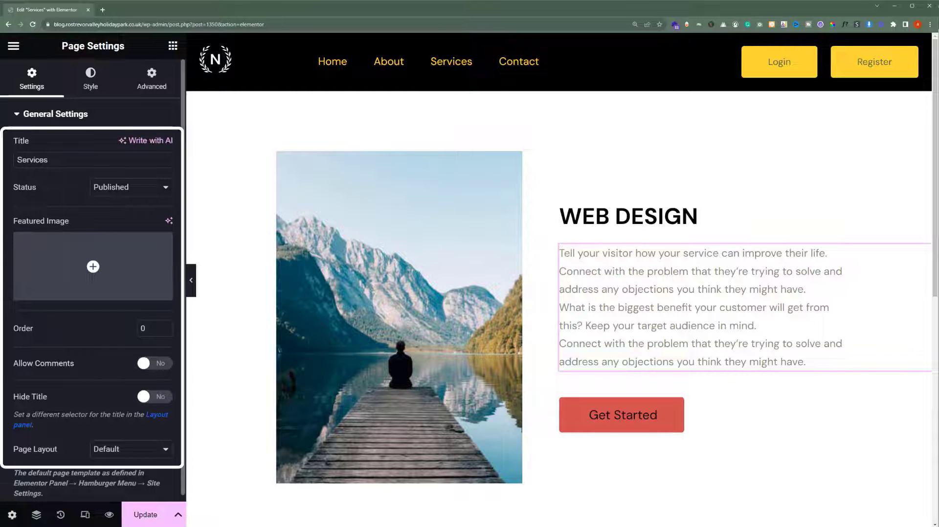
pyautogui.doubleClick(32, 160)
pyautogui.click(107, 188)
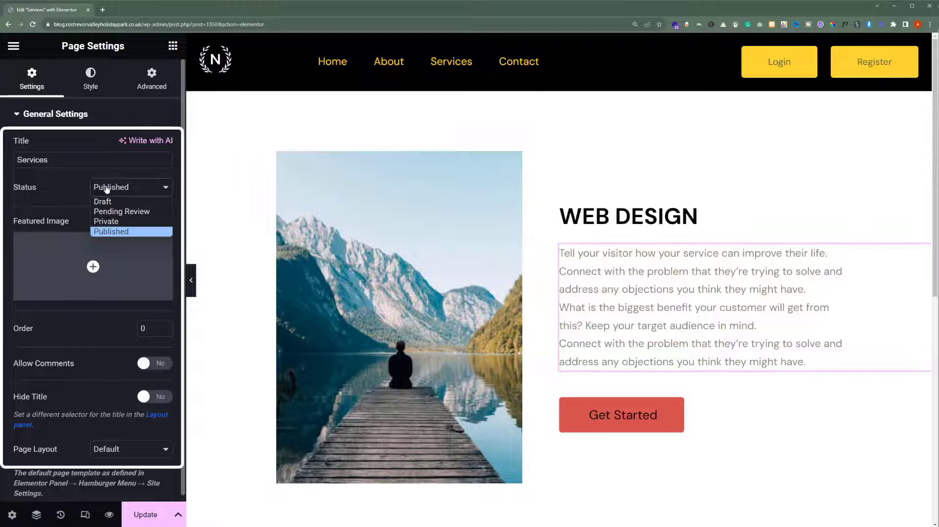
pyautogui.click(107, 188)
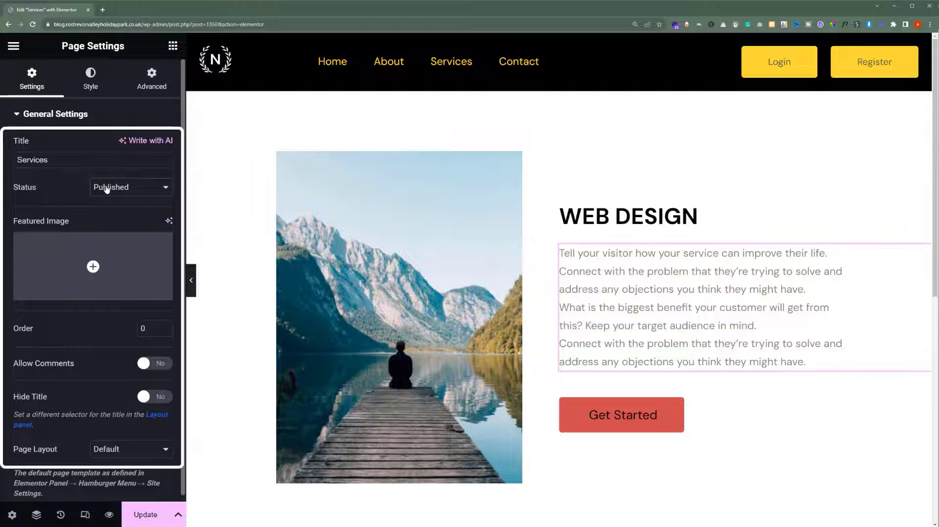
pyautogui.click(94, 267)
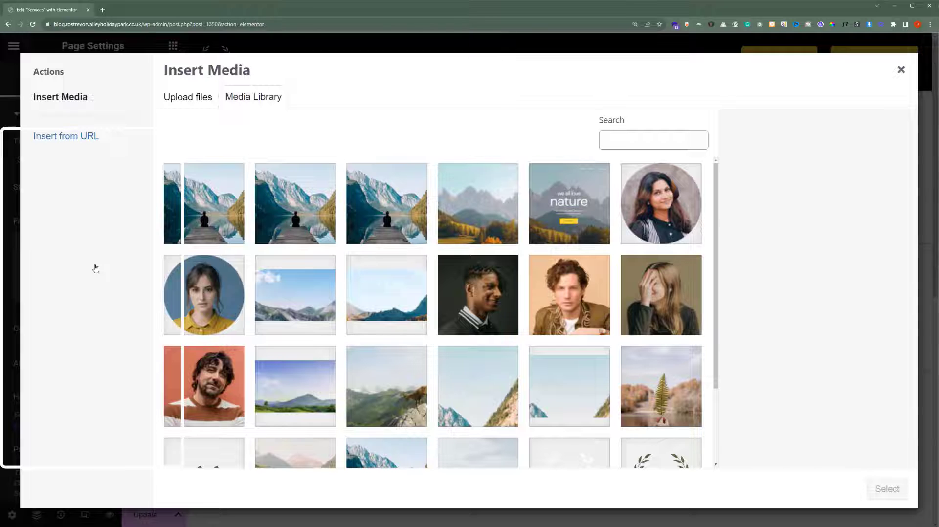
pyautogui.click(901, 71)
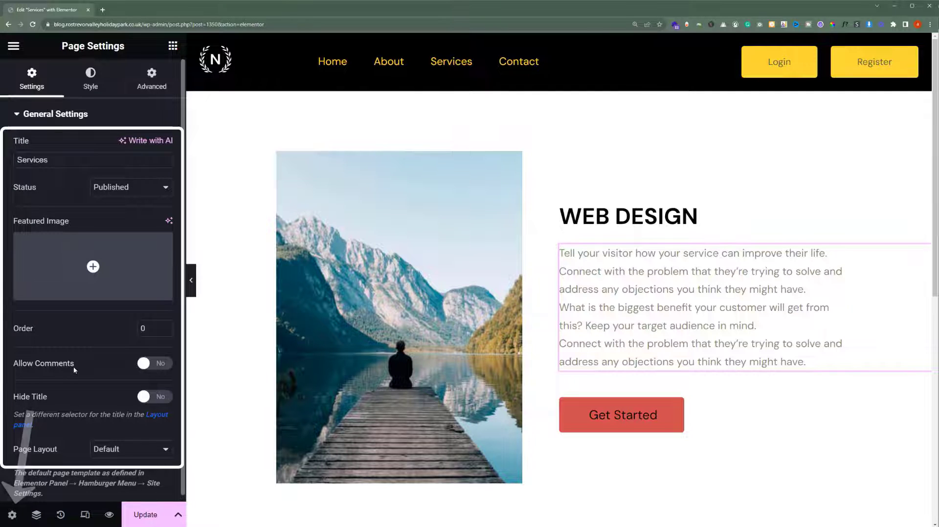
# - Turn on Hide Title for the page and review the page layout setting
pyautogui.click(154, 399)
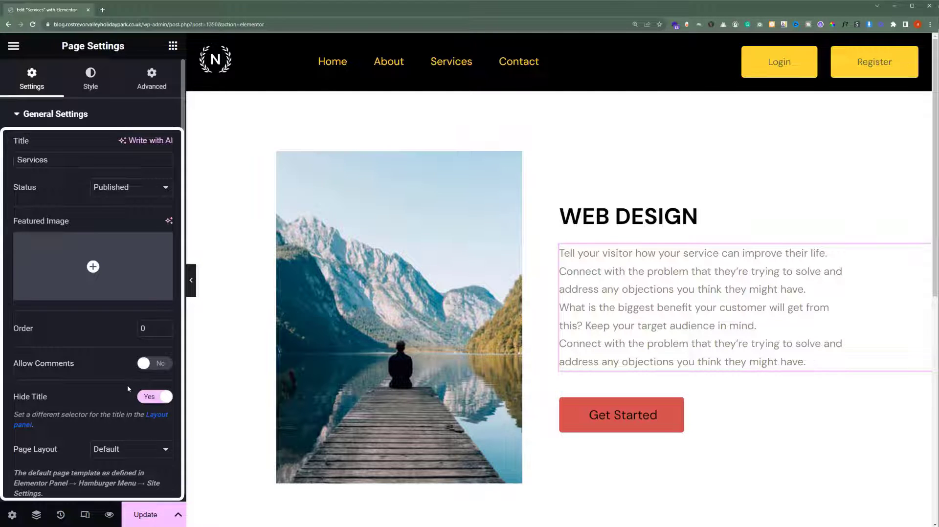
pyautogui.click(131, 447)
pyautogui.click(131, 447)
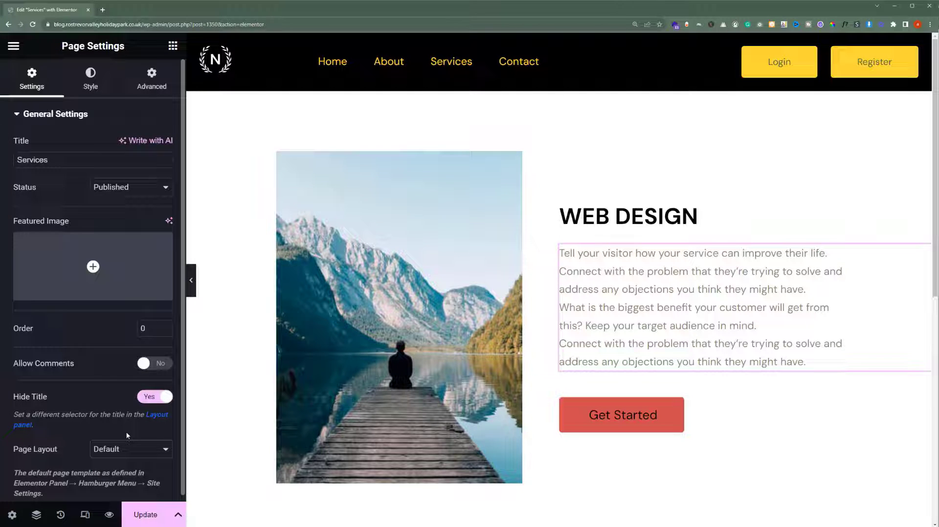
# - Give the page body a classic background, try pink shades such as #DBA9A9, and set the color to white
pyautogui.click(97, 86)
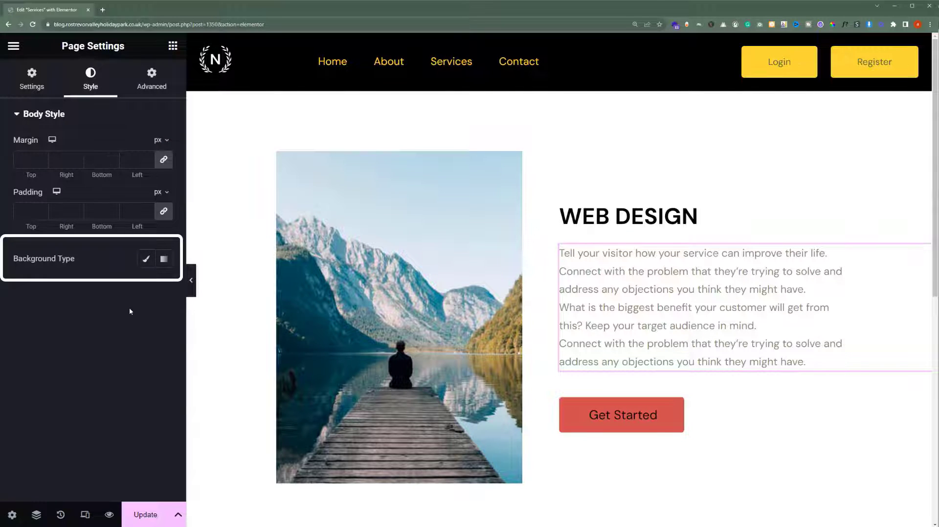
pyautogui.click(145, 259)
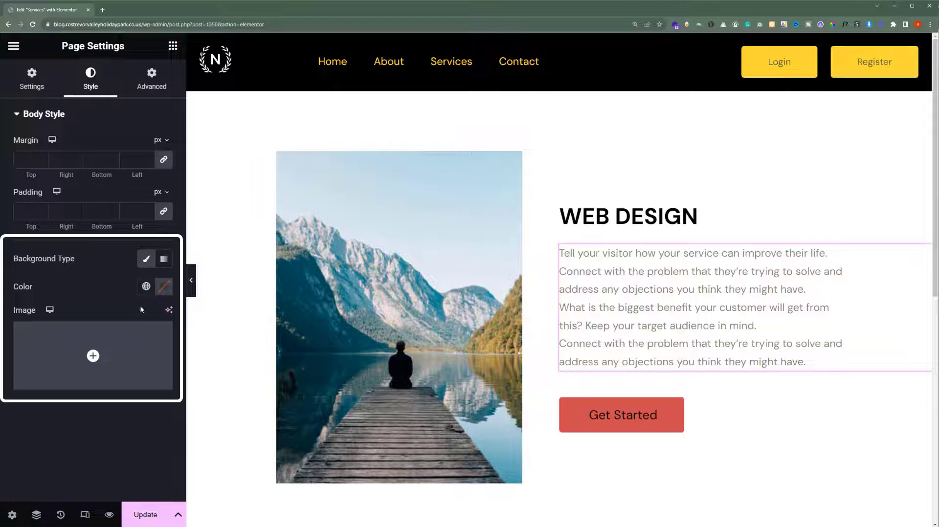
pyautogui.click(160, 287)
pyautogui.click(122, 353)
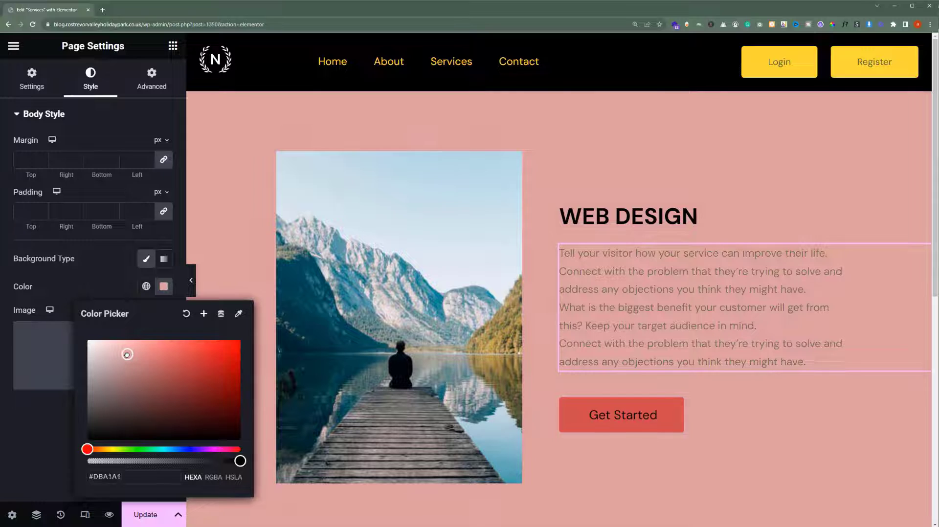
pyautogui.moveTo(124, 355); pyautogui.dragTo(122, 354)
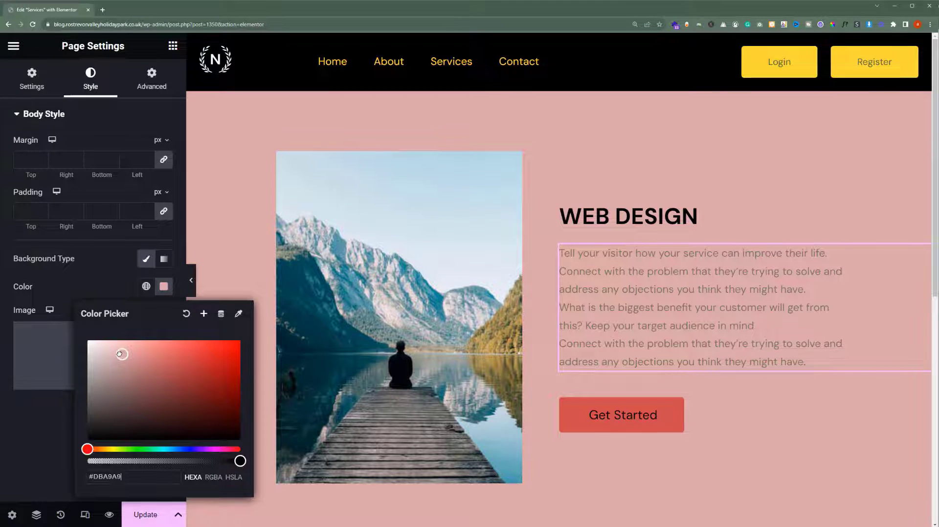
pyautogui.moveTo(122, 354); pyautogui.dragTo(74, 343)
pyautogui.click(2, 381)
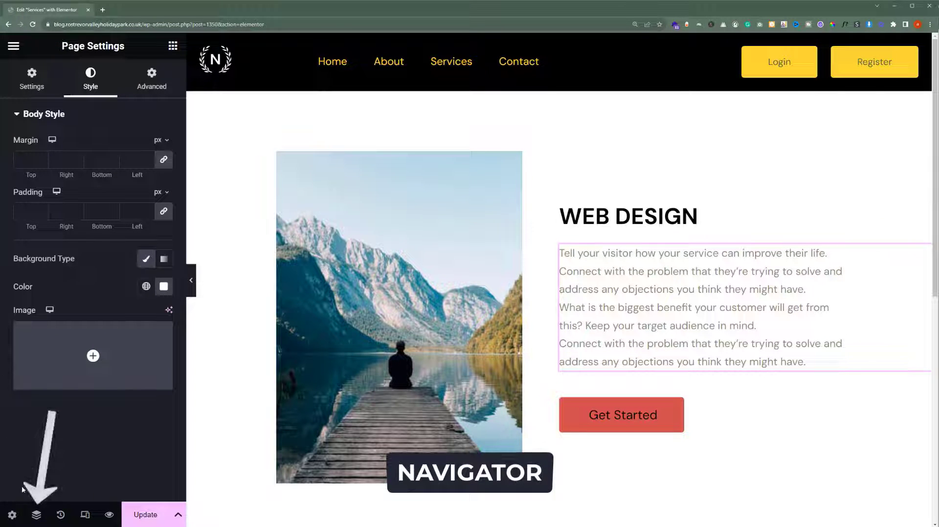
# - Try moving the Get Started button above the service text in the Navigator's structure, and undo the move
pyautogui.click(35, 517)
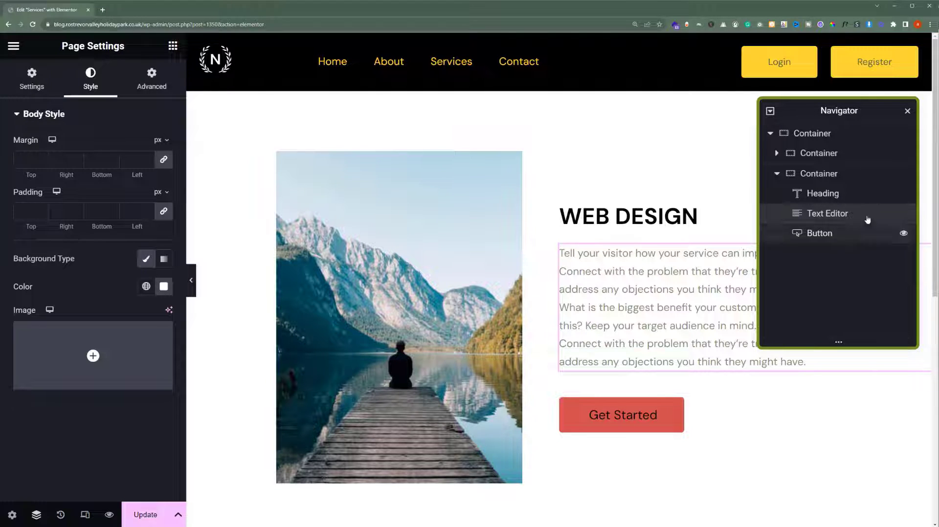
pyautogui.click(827, 214)
pyautogui.moveTo(834, 237); pyautogui.dragTo(837, 210)
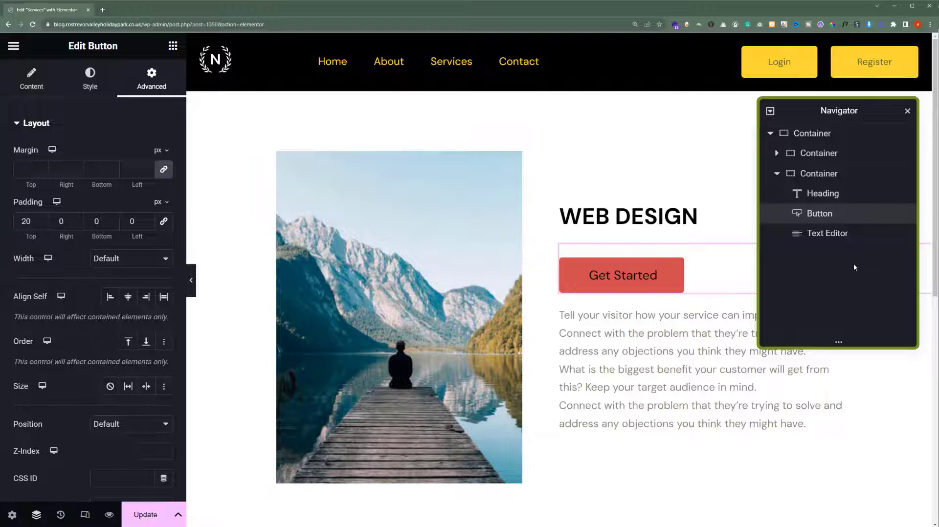
pyautogui.hotkey('ctrl', 'z')
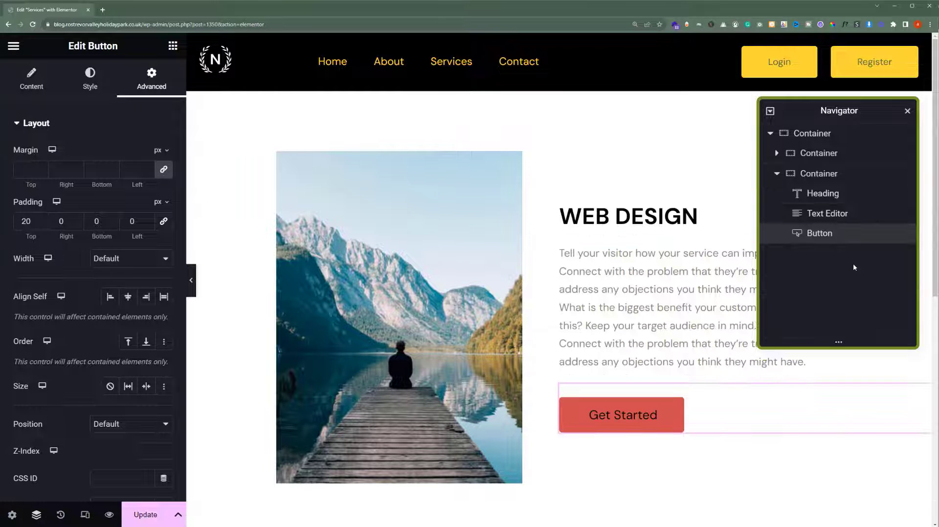
pyautogui.click(854, 267)
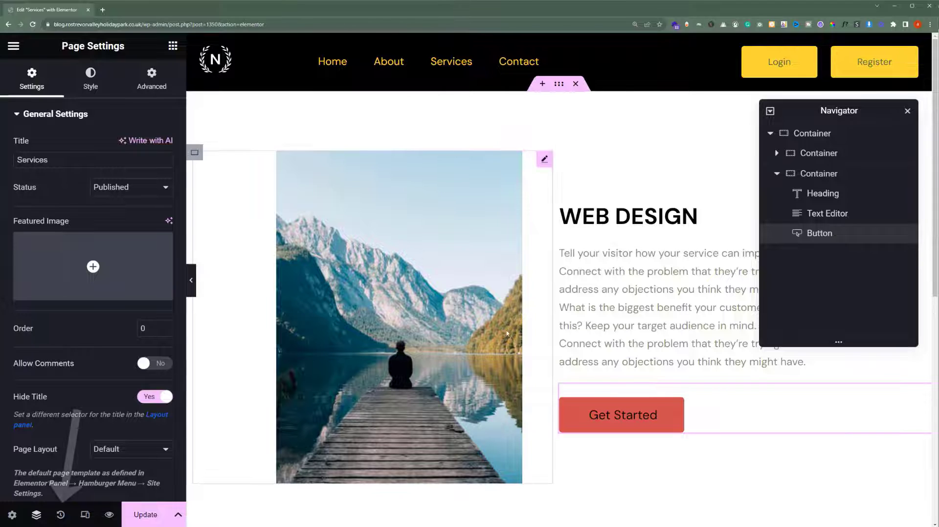
# - Try reverting to the earlier Button Moved entry in the edit history, restore the latest entry and close the Navigator
pyautogui.click(60, 515)
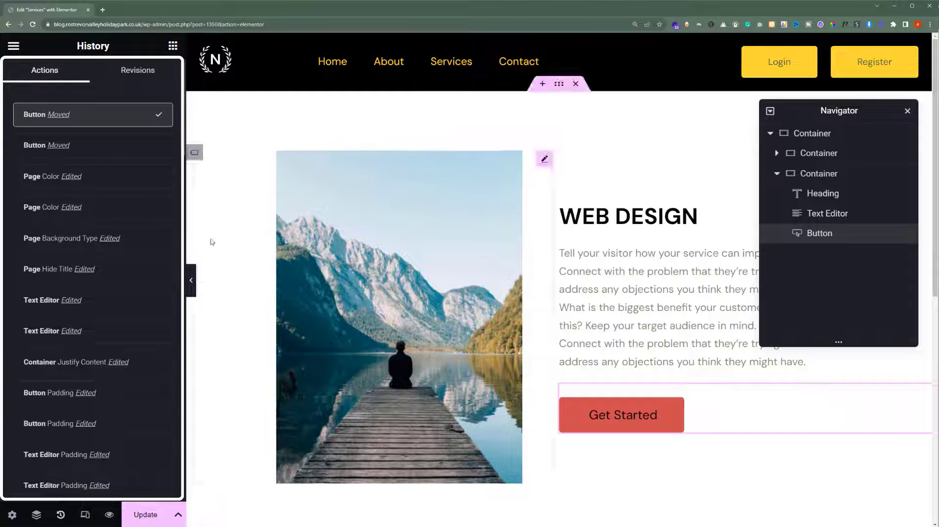
pyautogui.click(117, 146)
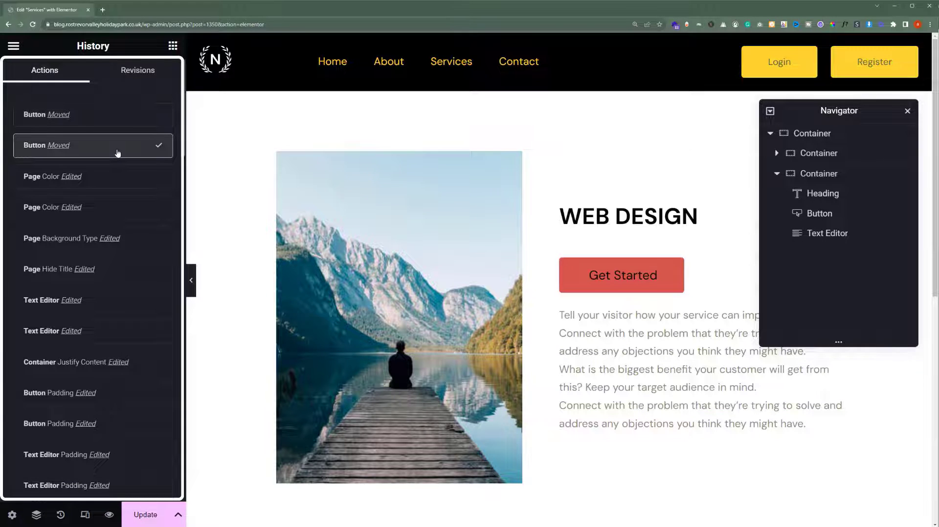
pyautogui.click(114, 122)
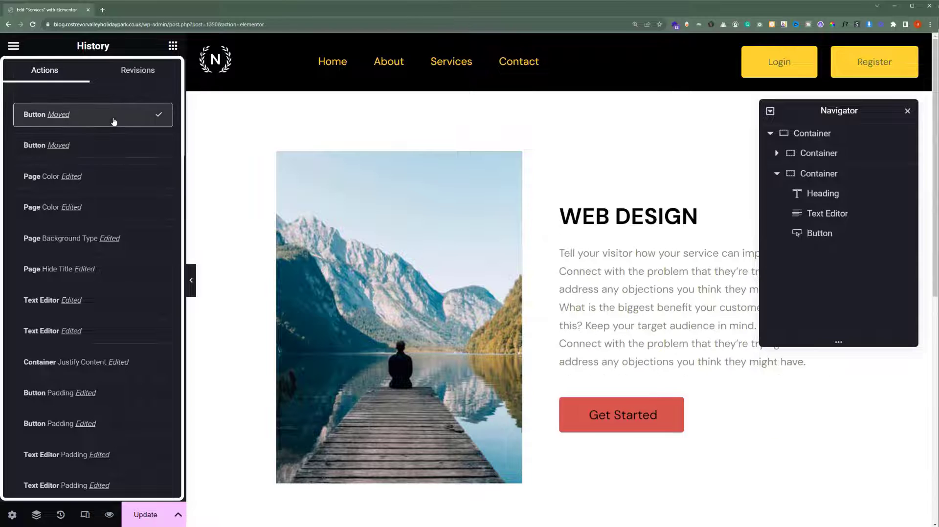
pyautogui.hotkey('ctrl', 'i')
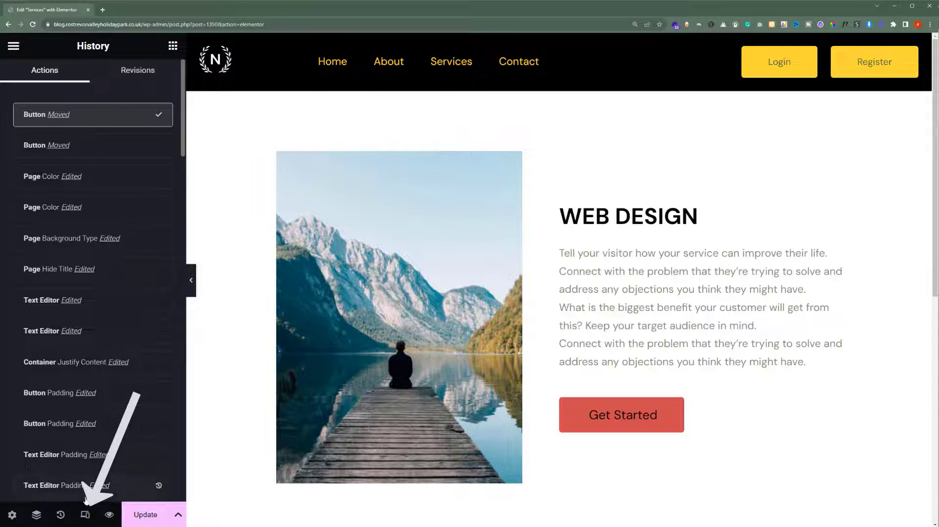
# - Switch the editor to responsive mode with the Tablet Portrait preview
pyautogui.click(85, 515)
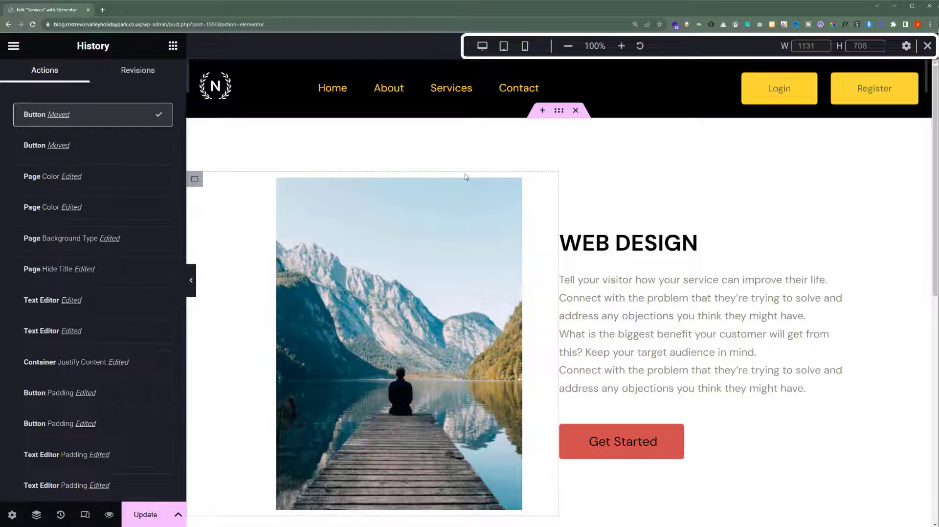
pyautogui.click(505, 48)
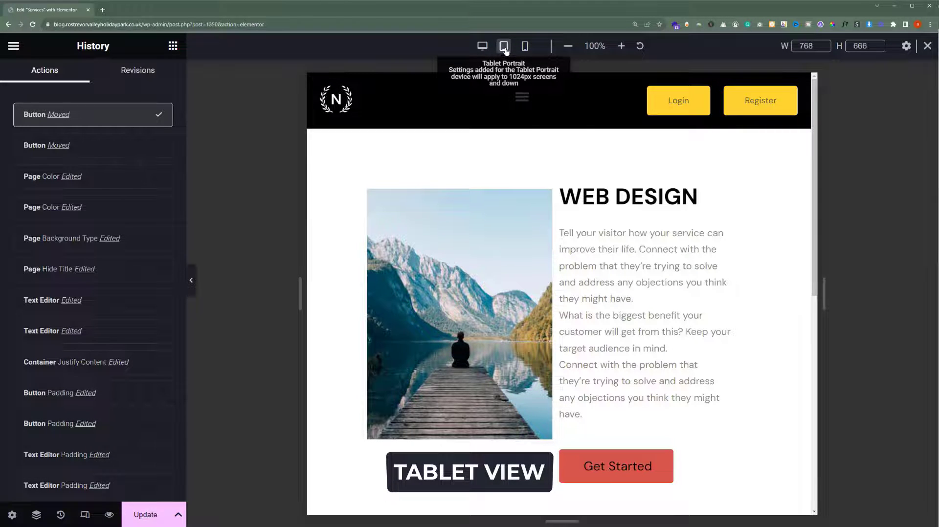
pyautogui.scroll(-1, 675, 161)
pyautogui.click(675, 162)
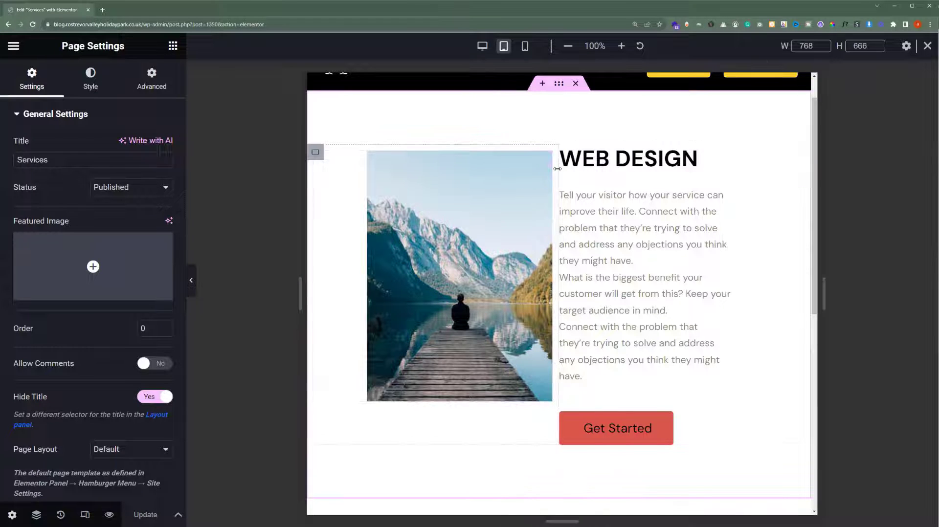
# - For tablet, unlink the padding of the lake image and the service text, setting every side to 0 px
pyautogui.click(544, 158)
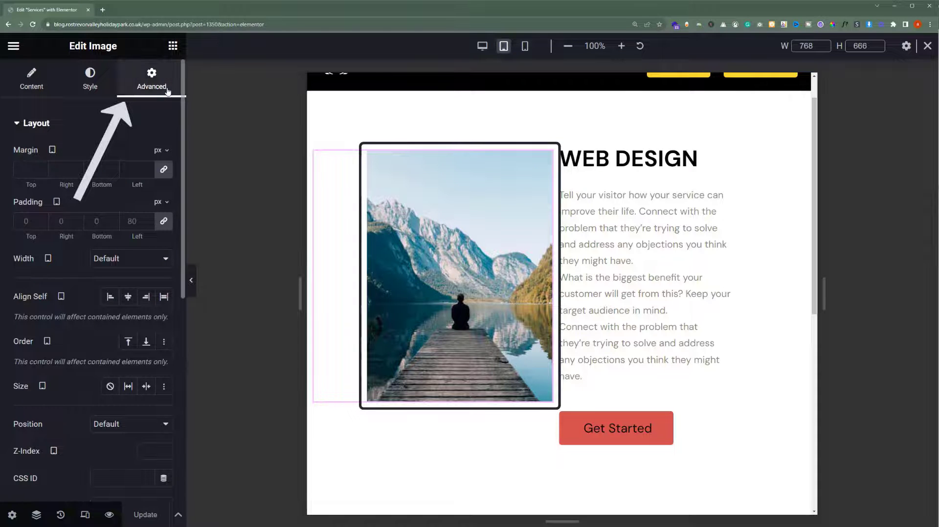
pyautogui.click(164, 224)
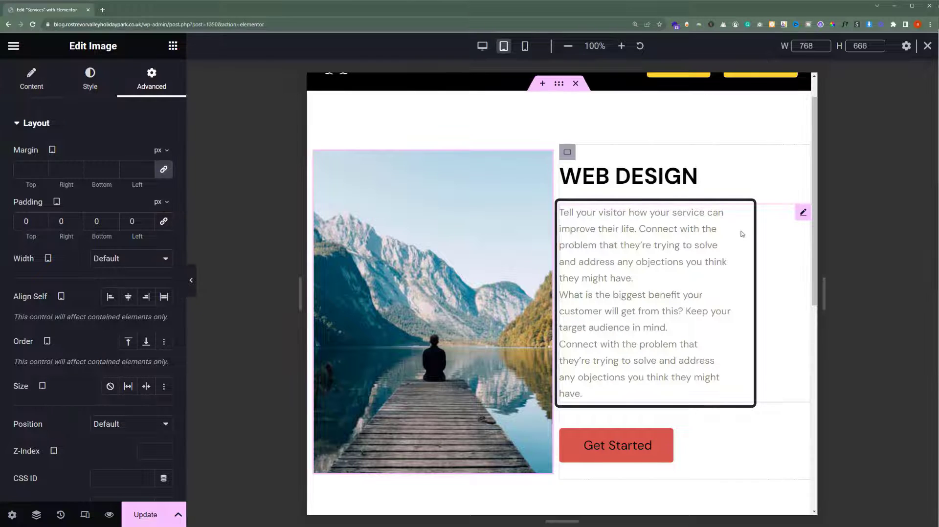
pyautogui.click(803, 215)
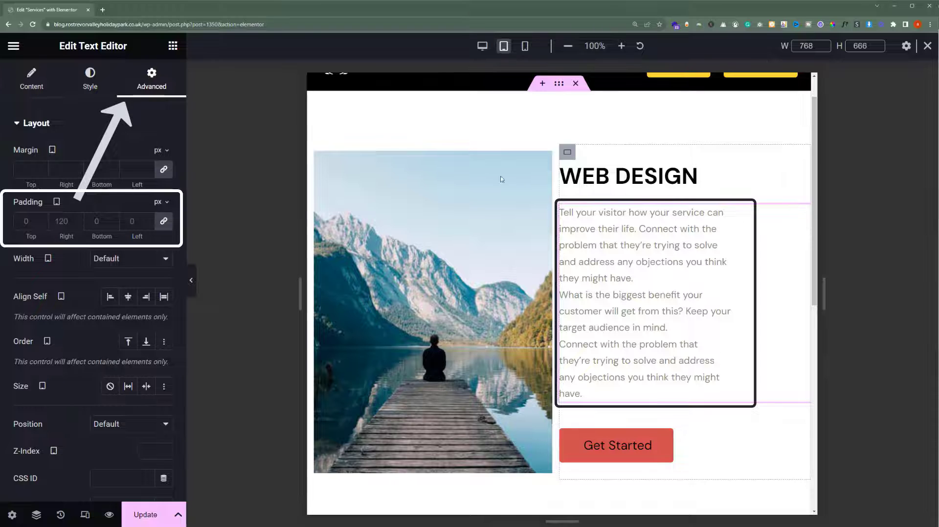
pyautogui.click(164, 222)
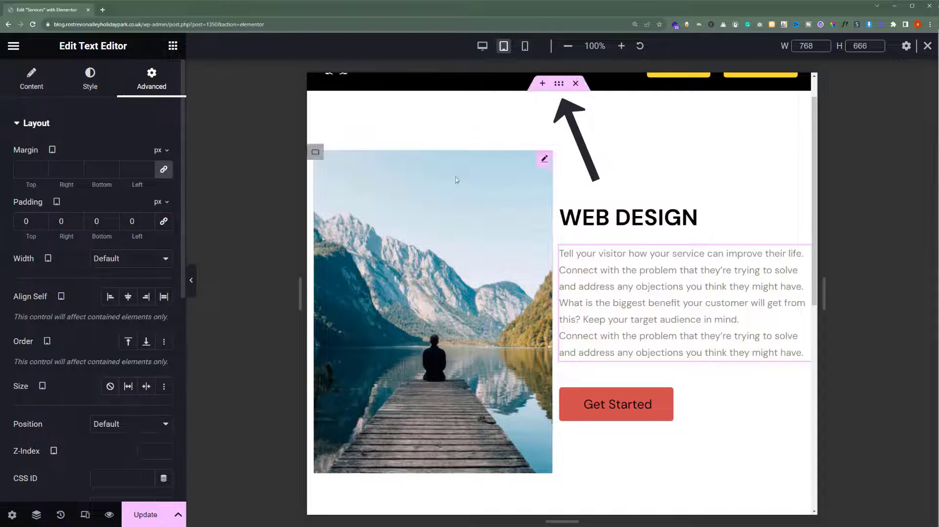
# - Set the outer section container's tablet padding to 60 px at the top and bottom and 0 px on the sides
pyautogui.click(563, 87)
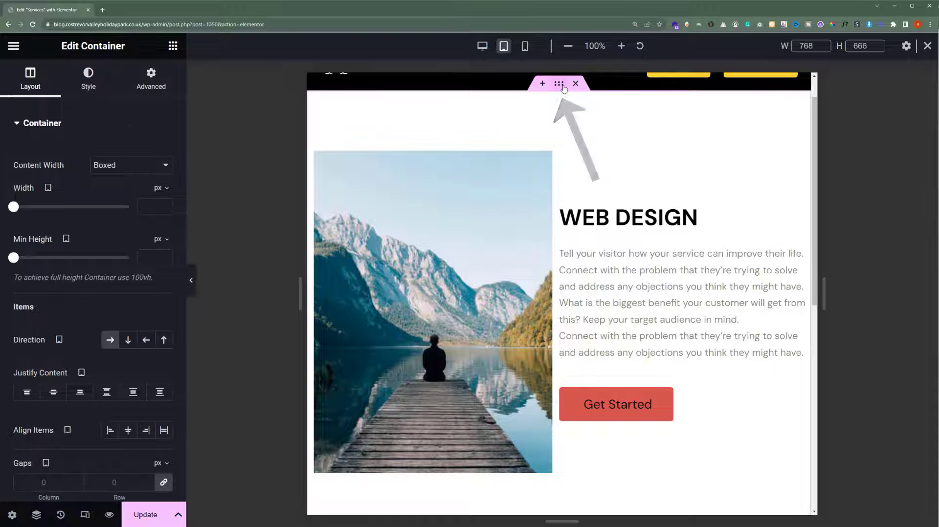
pyautogui.click(145, 81)
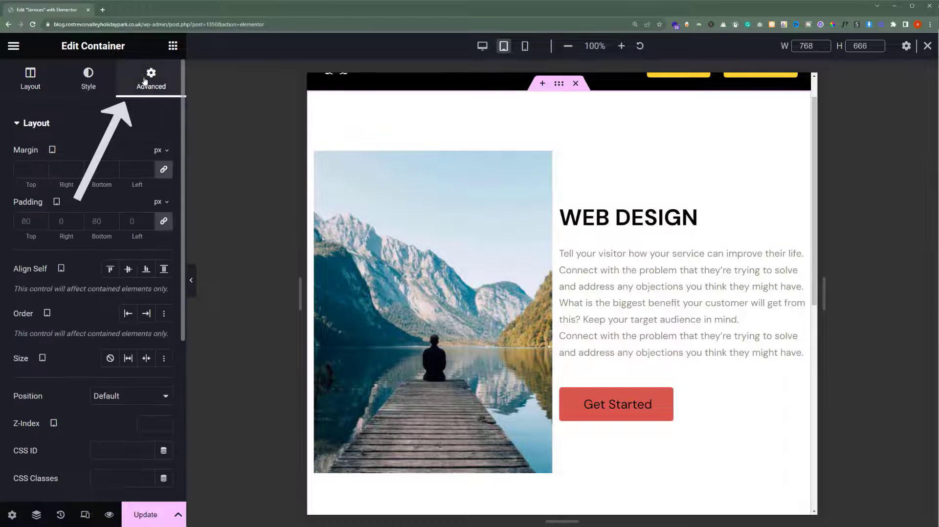
pyautogui.click(164, 222)
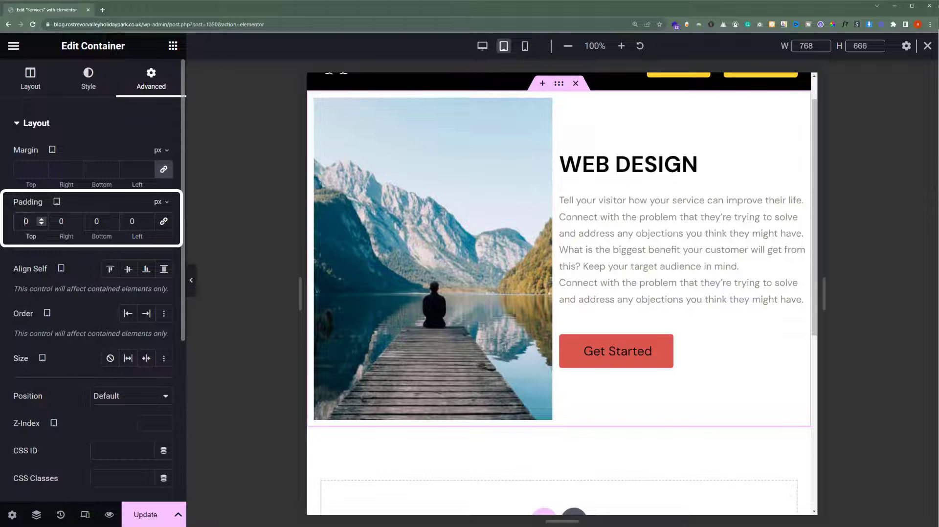
pyautogui.write('6')
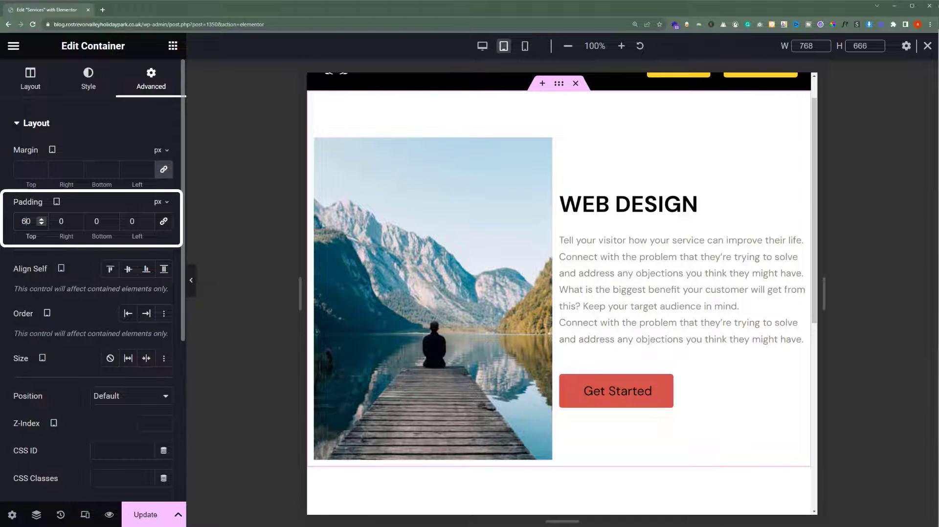
pyautogui.click(96, 221)
pyautogui.write('6')
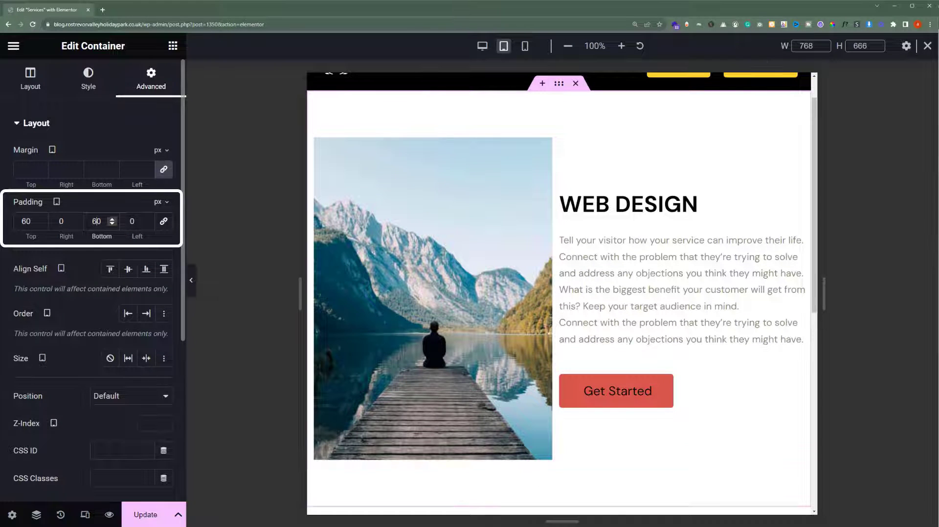
# - Set the outer section container's tablet padding to 30 px on the right and left sides
pyautogui.click(61, 221)
pyautogui.write('3')
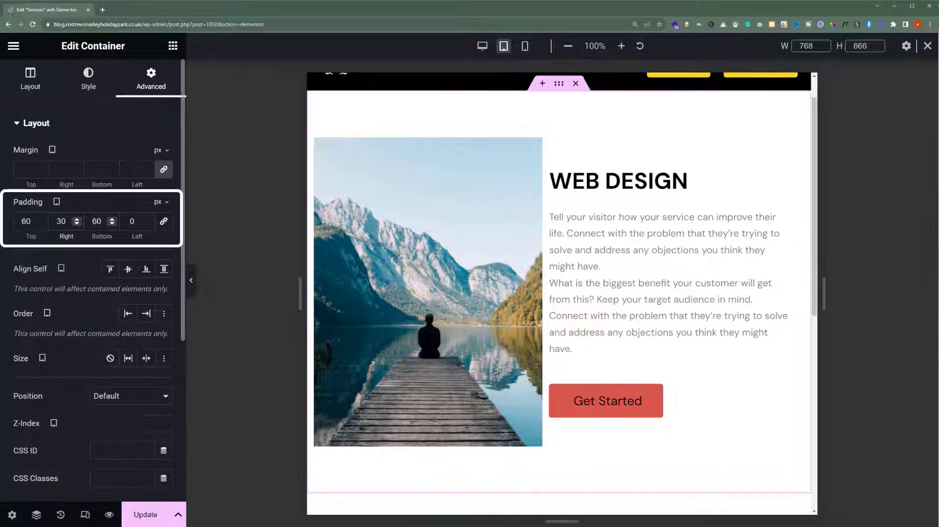
pyautogui.click(132, 222)
pyautogui.write('3')
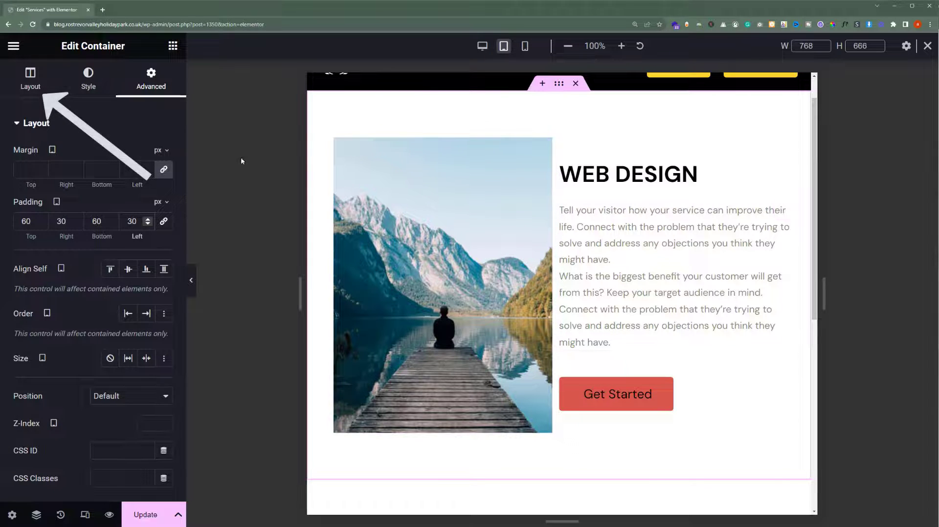
# - Set the outer container's tablet column and row gaps to 20 px
pyautogui.click(31, 79)
pyautogui.scroll(-1, 82, 222)
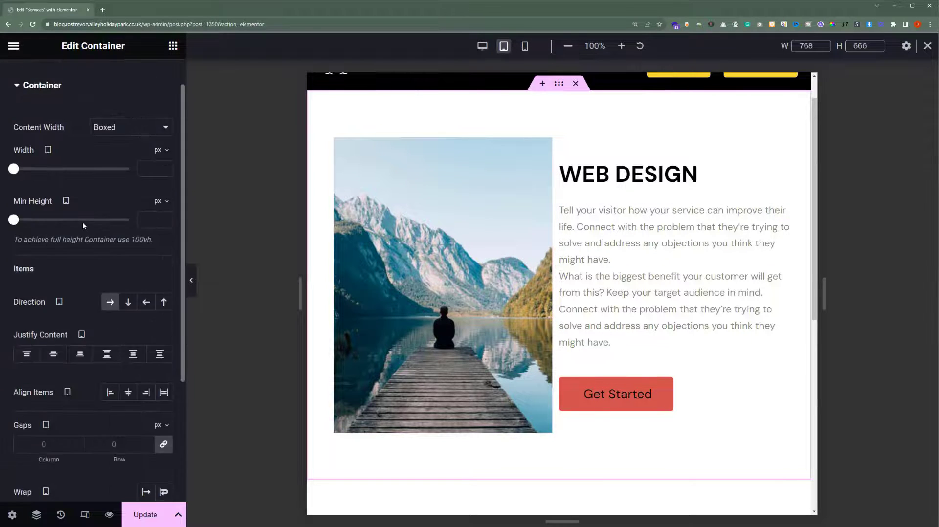
pyautogui.scroll(-2, 83, 225)
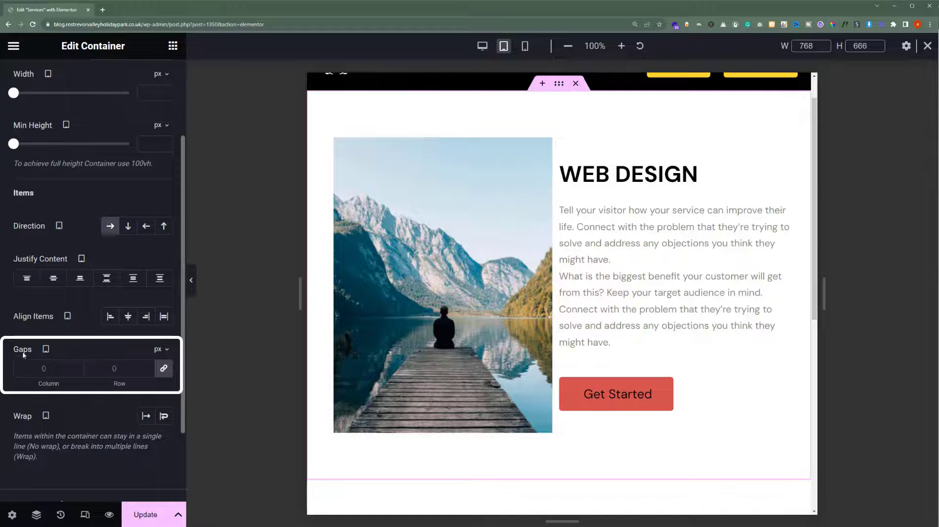
pyautogui.click(34, 368)
pyautogui.write('2')
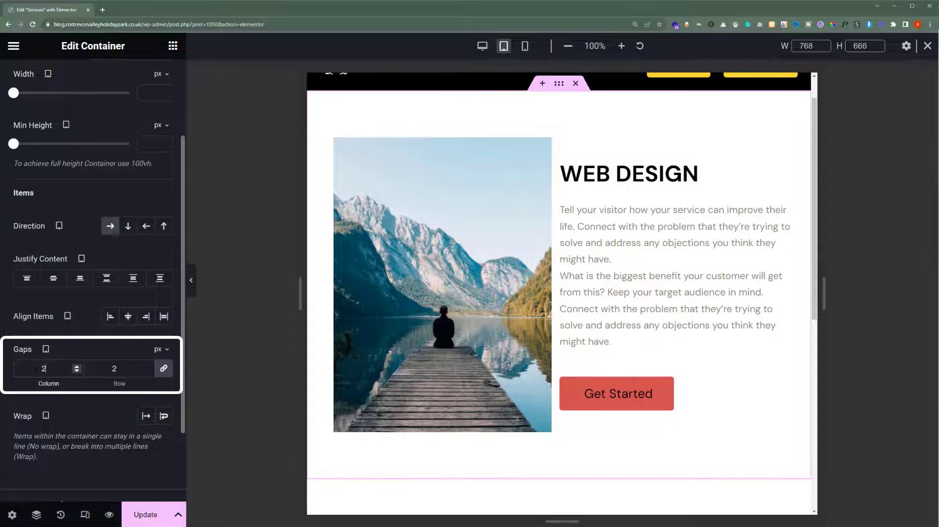
pyautogui.write('0')
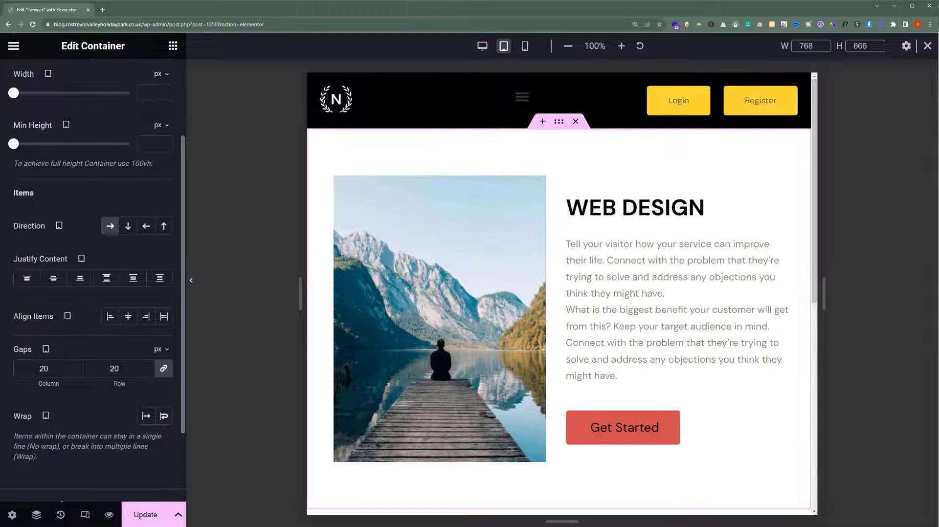
# - Preview the tablet layout with the editing panel hidden, restore the panel and set the container's tablet direction to horizontal row
pyautogui.click(192, 282)
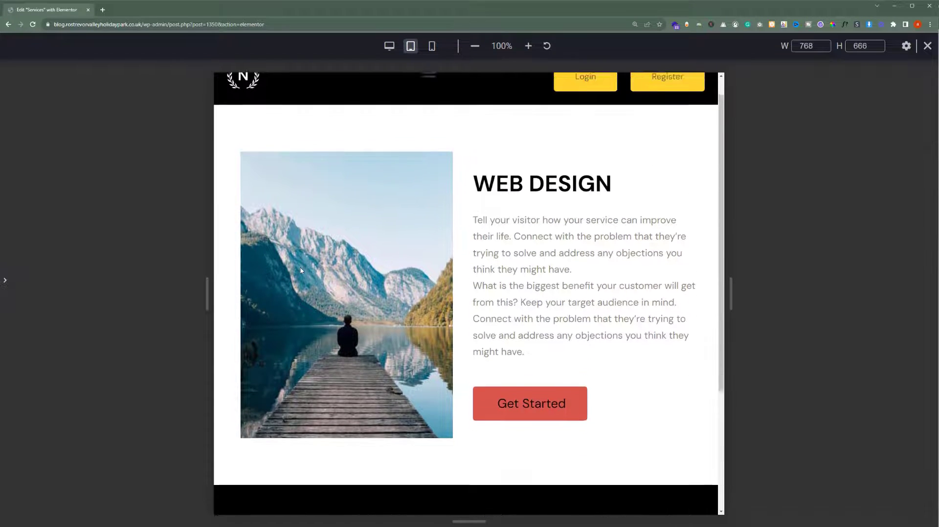
pyautogui.hotkey('ctrl', 'p')
pyautogui.click(111, 226)
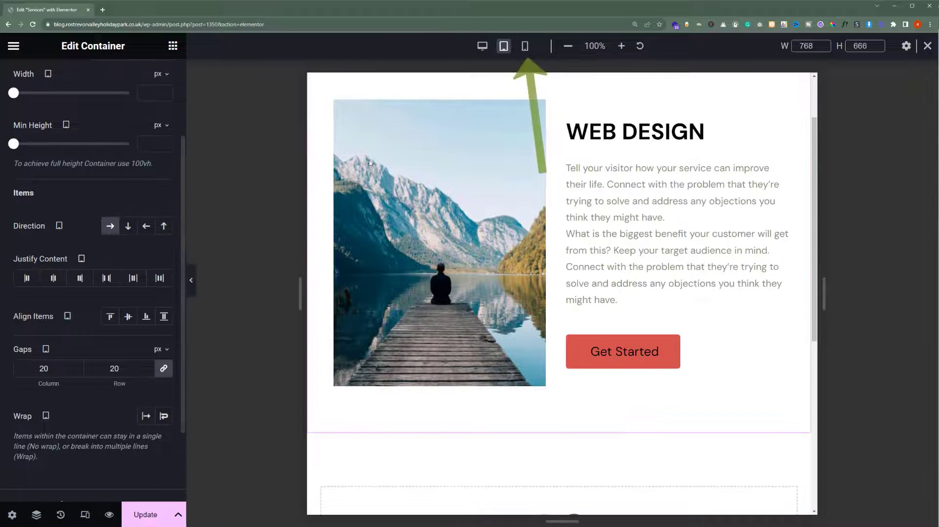
# - Switch the preview to Mobile Portrait and check the stacked image, heading, text and button
pyautogui.click(523, 52)
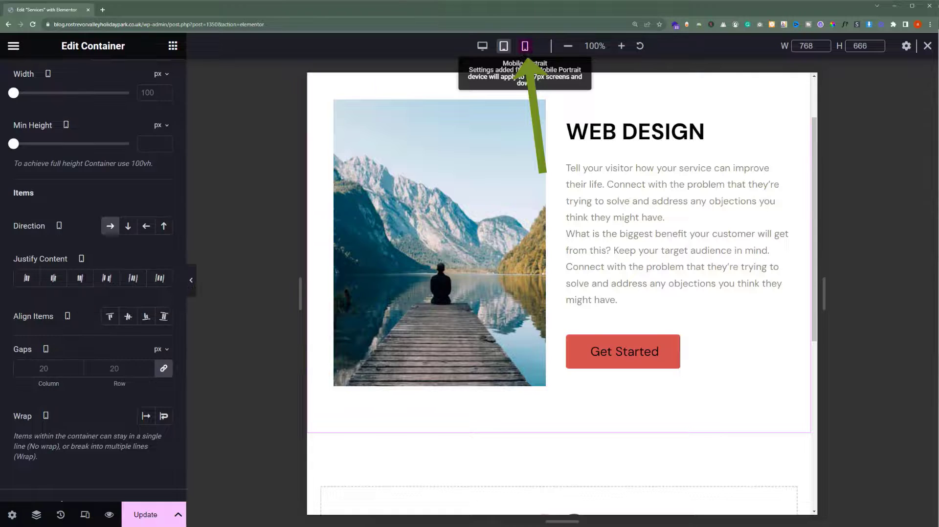
pyautogui.scroll(-2, 474, 147)
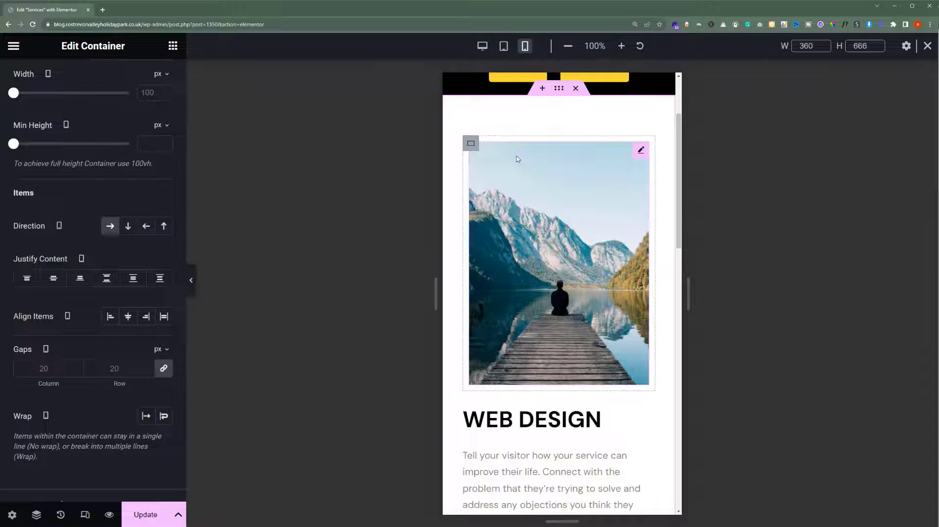
pyautogui.scroll(-3, 518, 158)
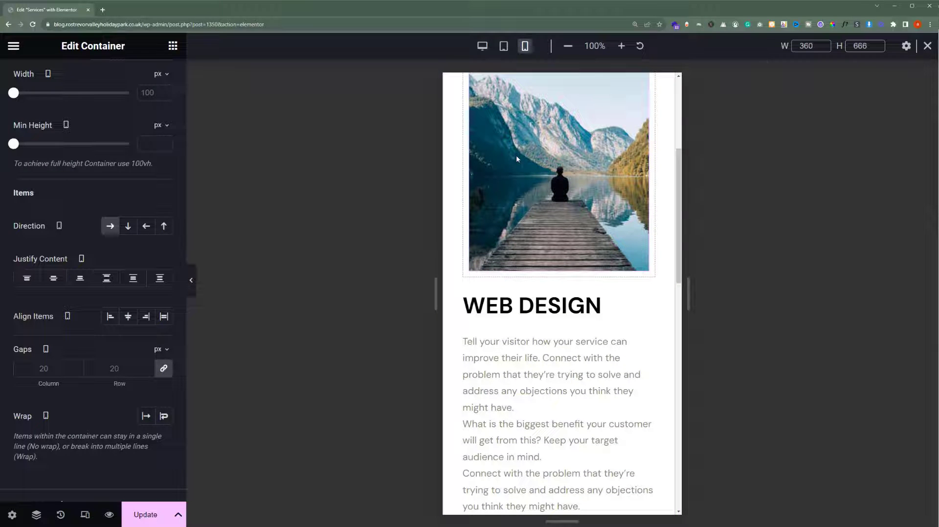
pyautogui.scroll(-5, 517, 160)
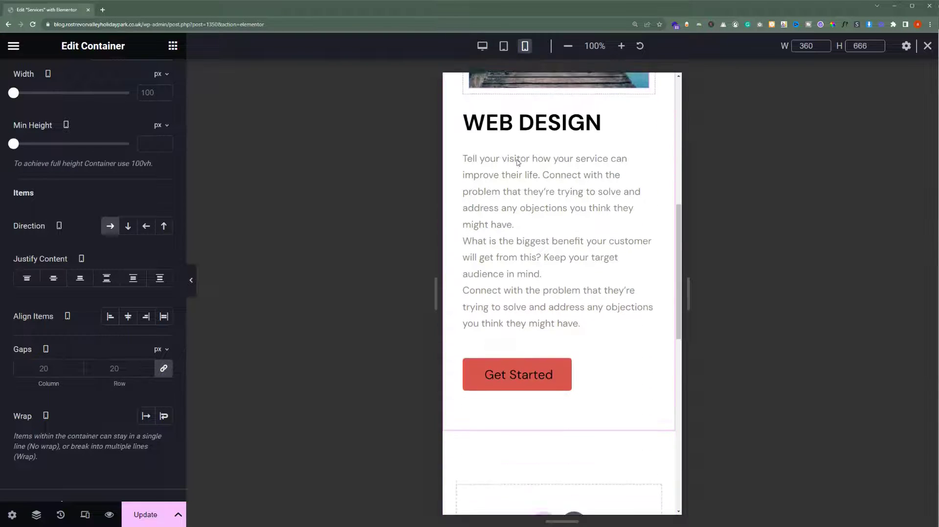
pyautogui.scroll(2, 550, 202)
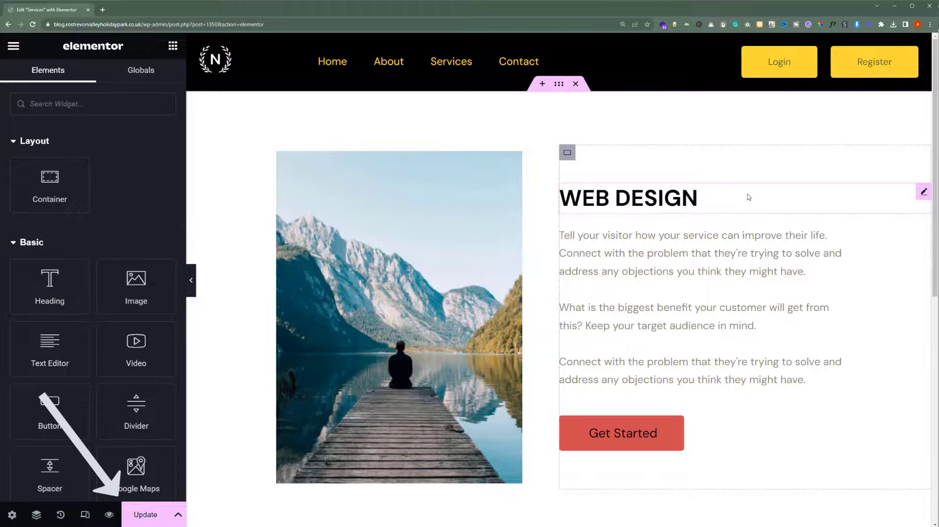
# - Save the changes to the Services page and open the live page in a new tab
pyautogui.click(133, 520)
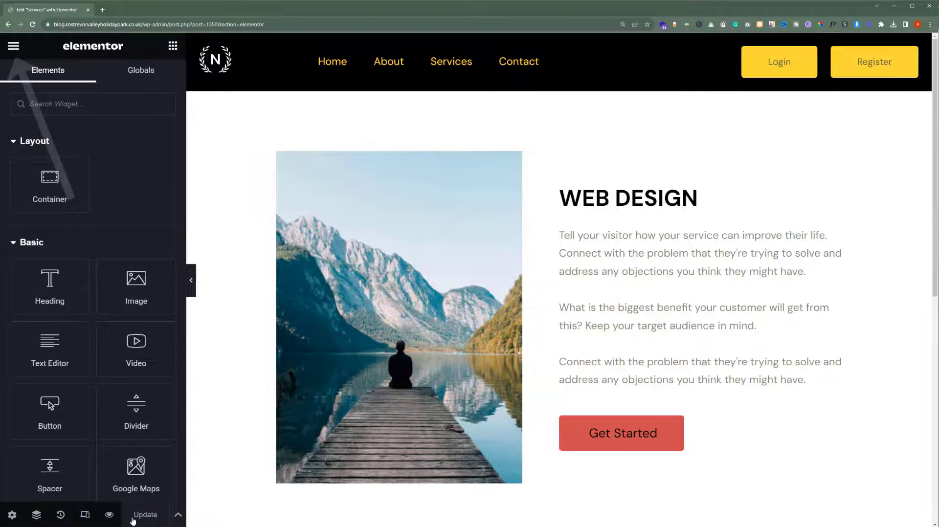
pyautogui.click(14, 47)
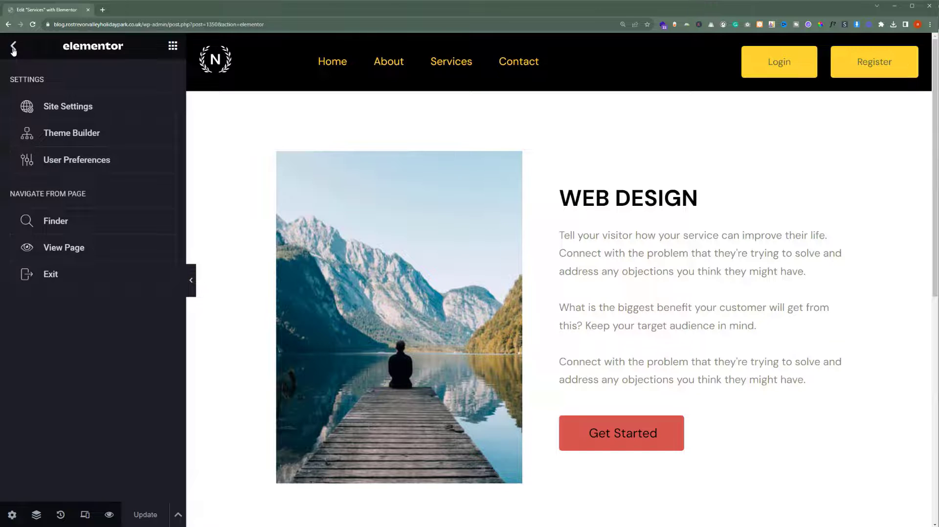
pyautogui.click(78, 250)
pyautogui.click(141, 11)
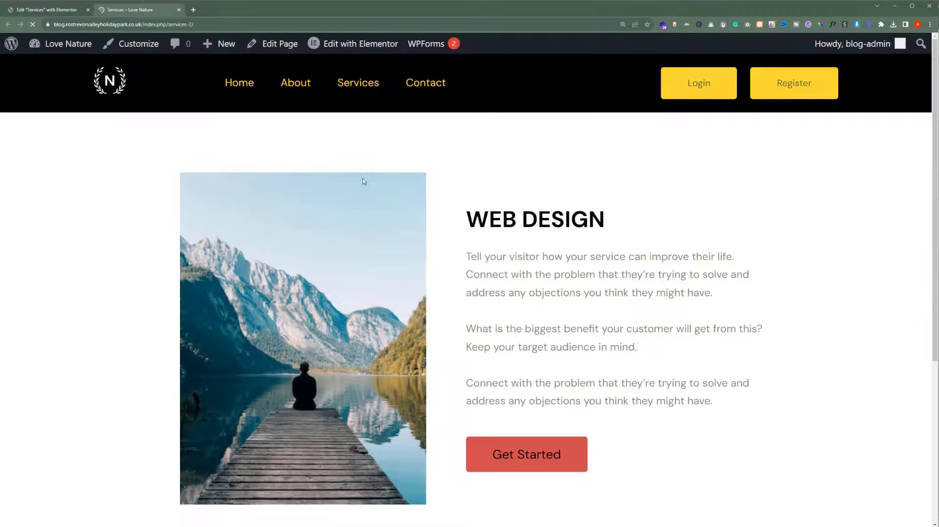
# - Review the live Services page, close it and look over the page in the editor with the editing panel hidden
pyautogui.scroll(-3, 361, 212)
pyautogui.scroll(1, 361, 222)
pyautogui.hotkey('ctrl', 'w')
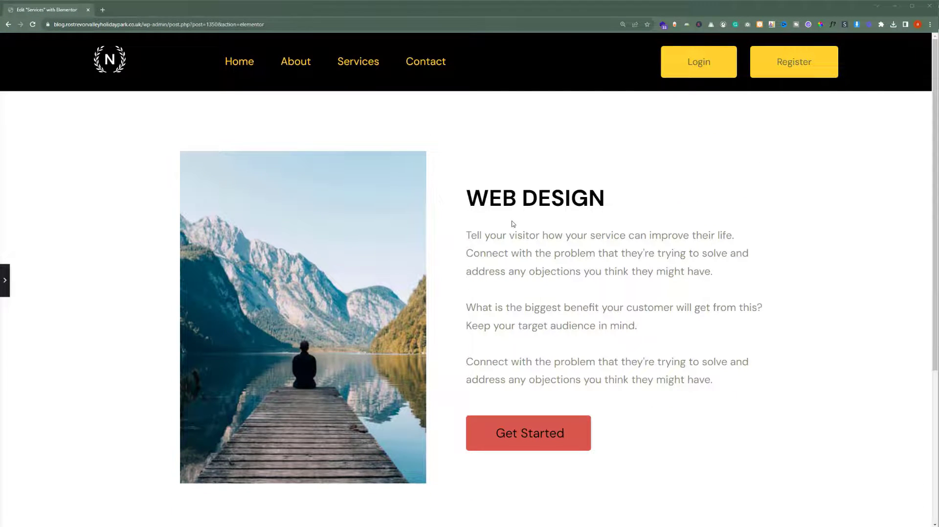
pyautogui.scroll(-5, 513, 224)
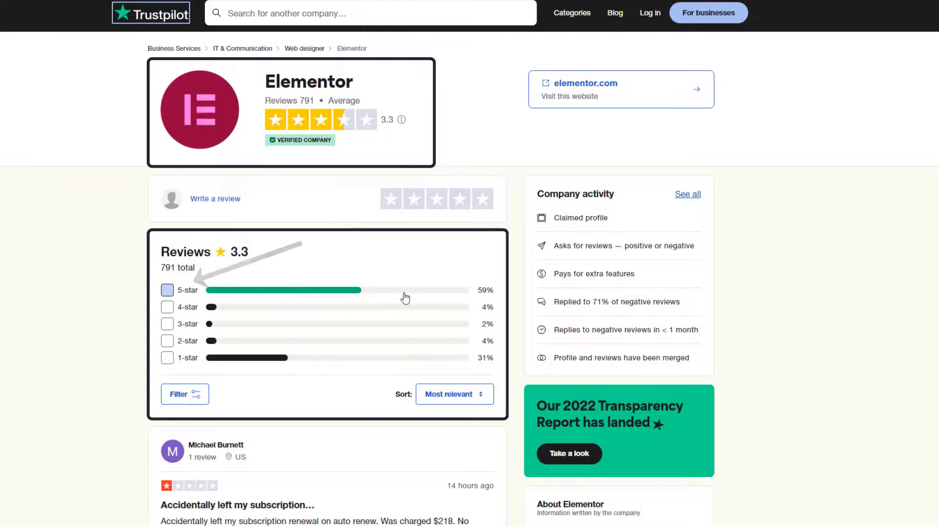
# - View the Elementor reviews on Trustpilot and Capterra, and the Divi, Visual Composer, Beaver Builder and Elementor websites
pyautogui.moveTo(405, 296)
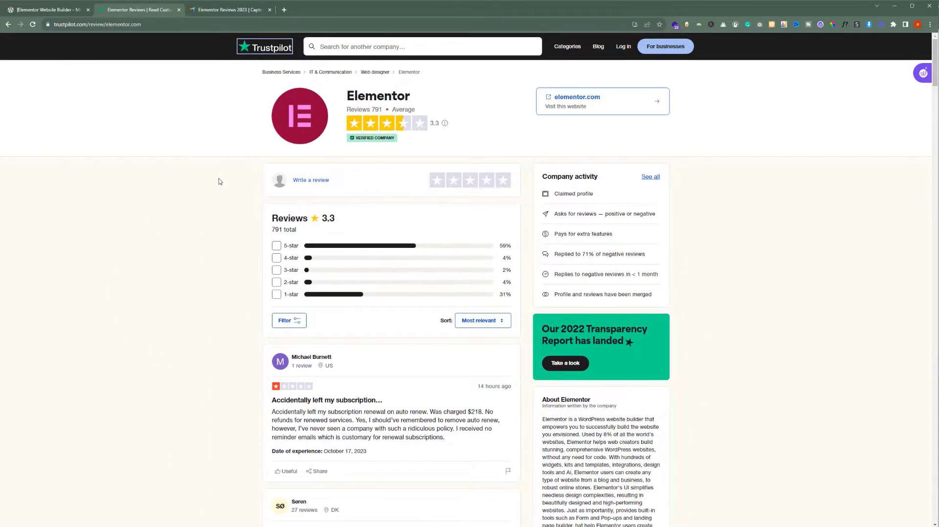
pyautogui.hotkey('ctrl', 'Tab')
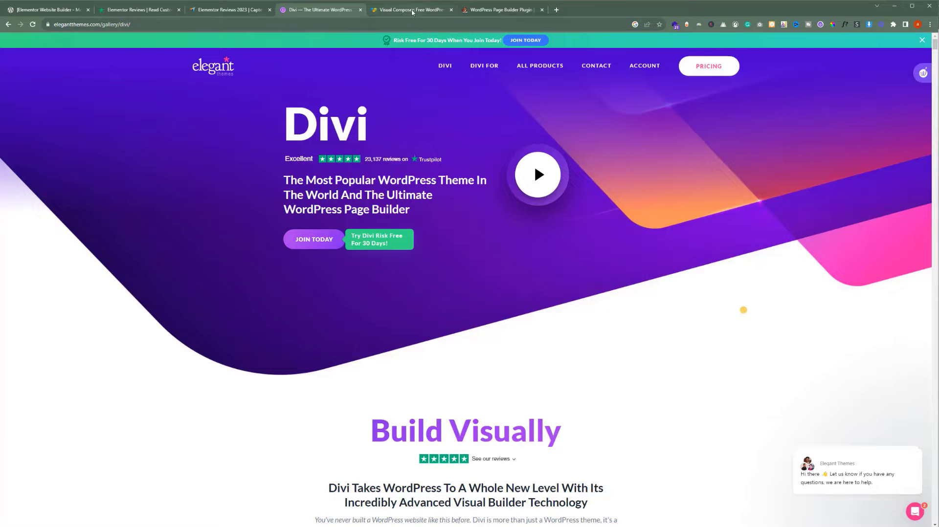
pyautogui.click(412, 10)
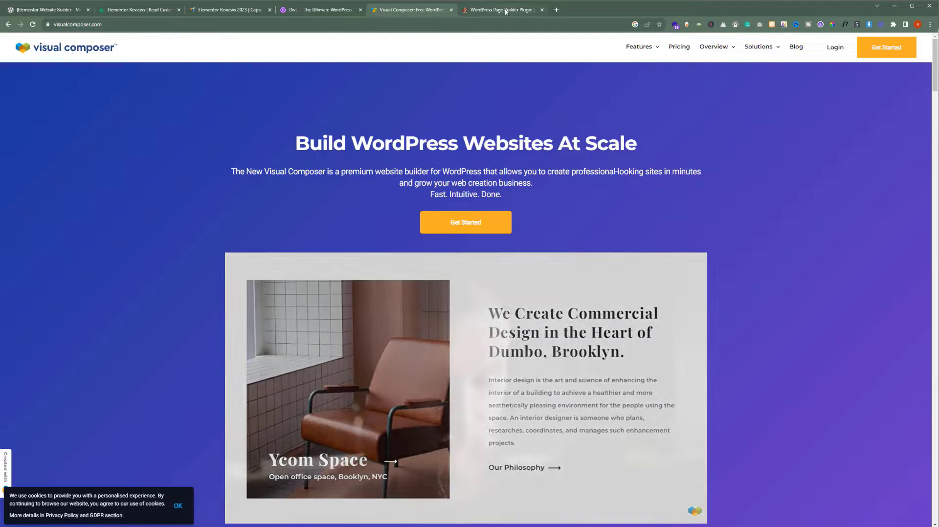
pyautogui.click(509, 15)
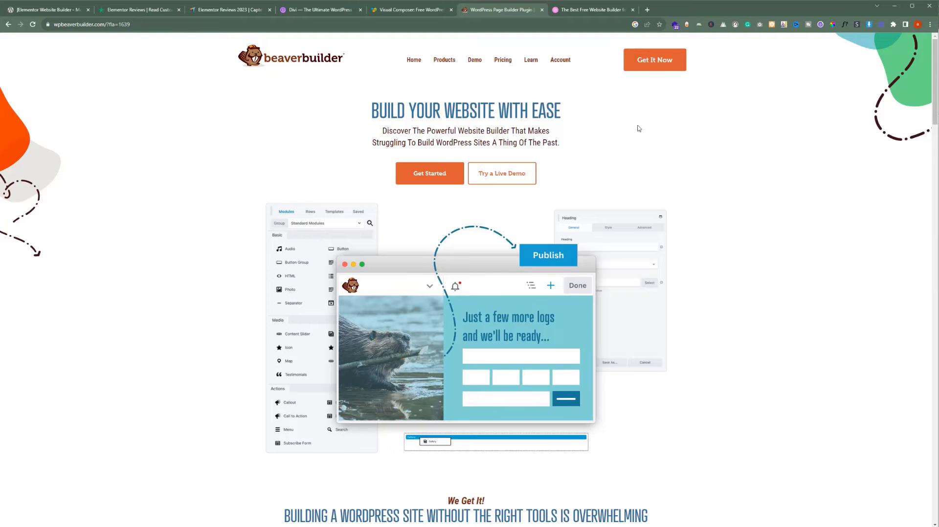
pyautogui.click(590, 10)
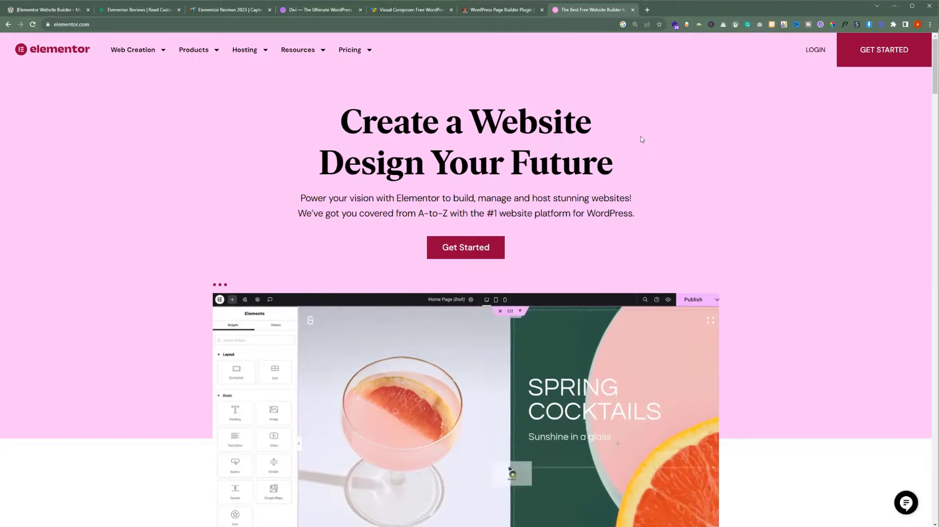